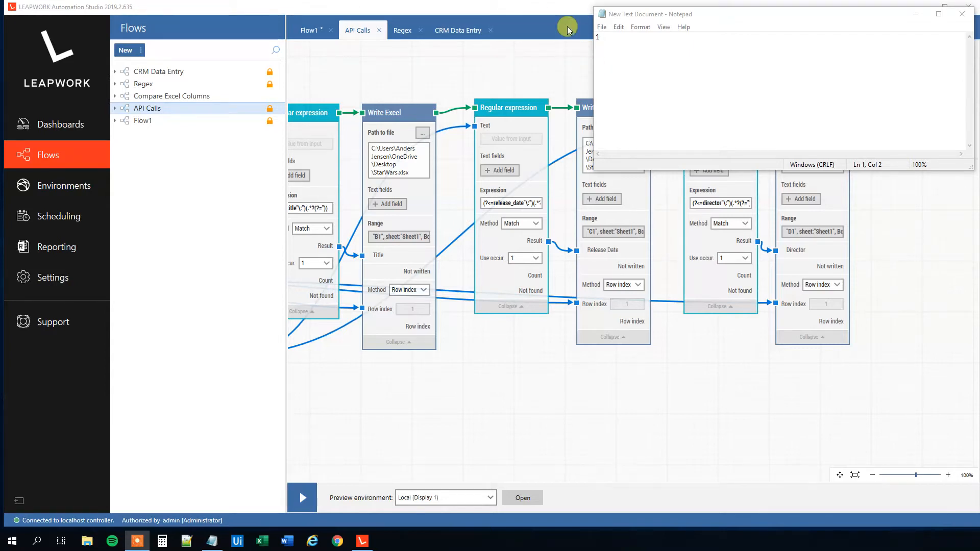
{"action": "left_click", "coordinate": [590, 37]}
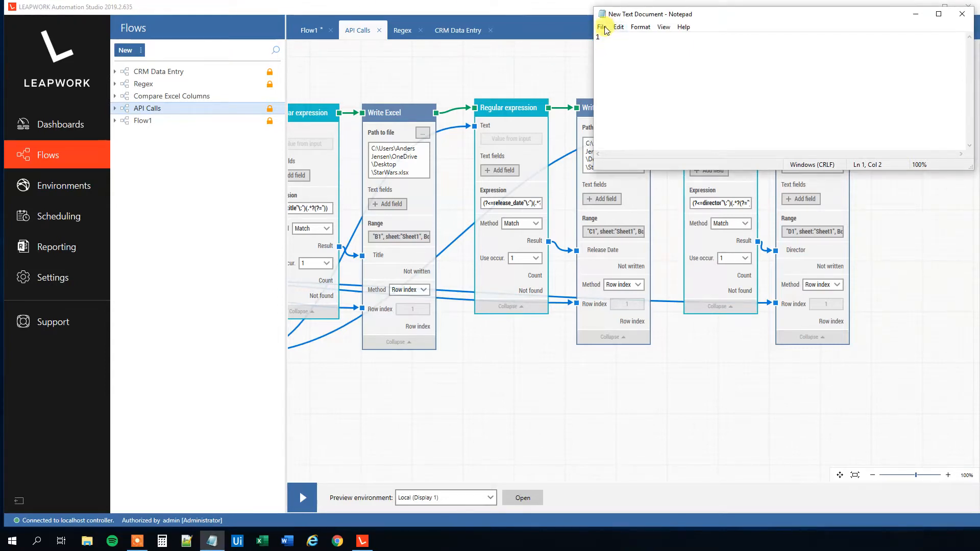
{"action": "key", "text": "BackSpace"}
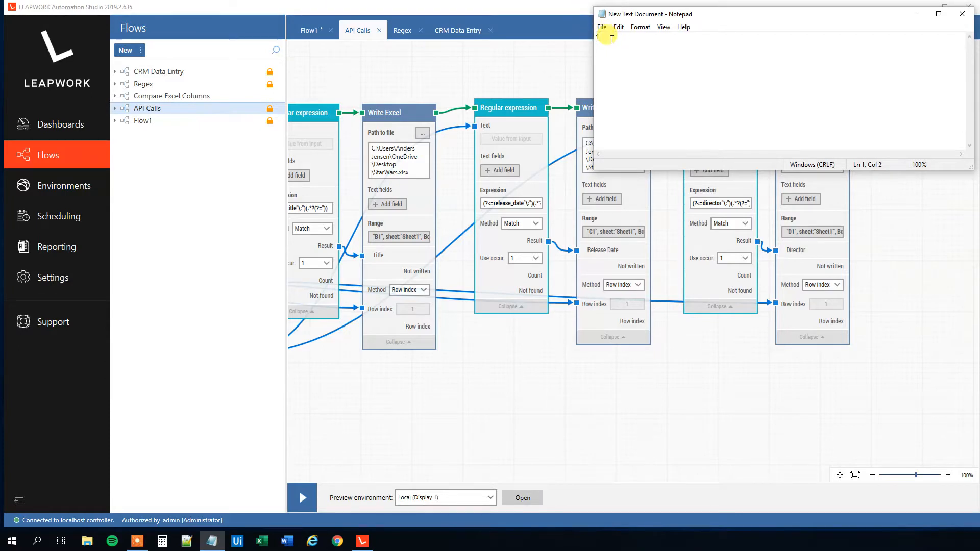
Create a new flow named Switch
{"action": "left_click", "coordinate": [123, 59]}
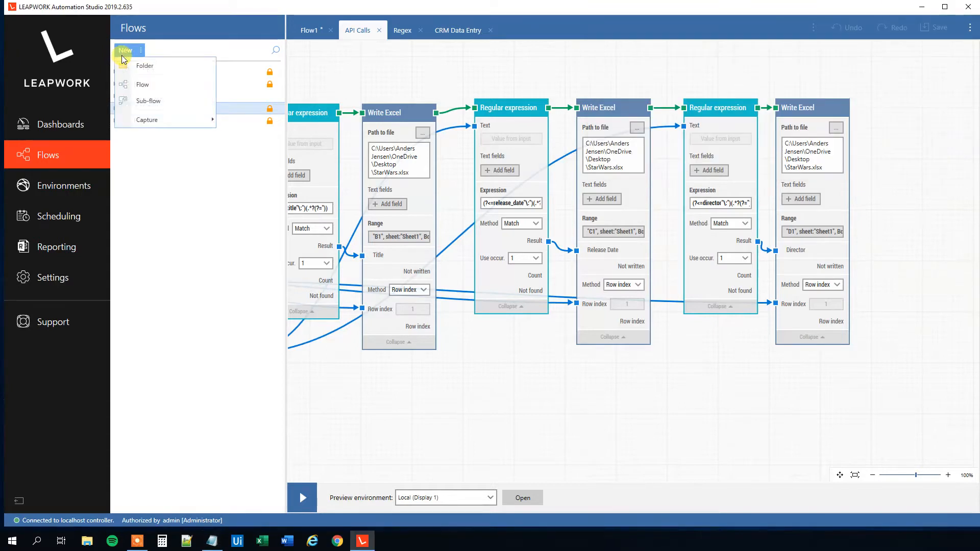
{"action": "left_click", "coordinate": [141, 84]}
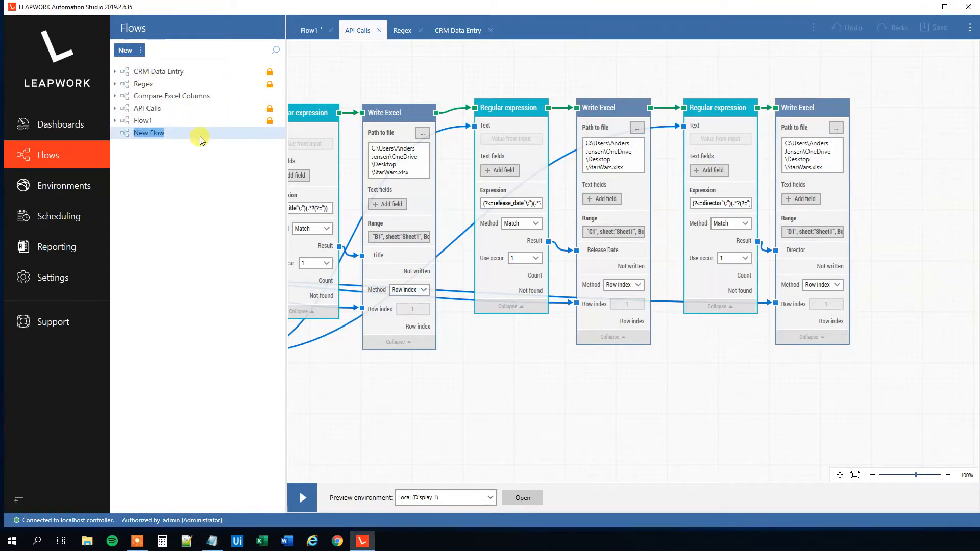
{"action": "type", "text": "Switch"}
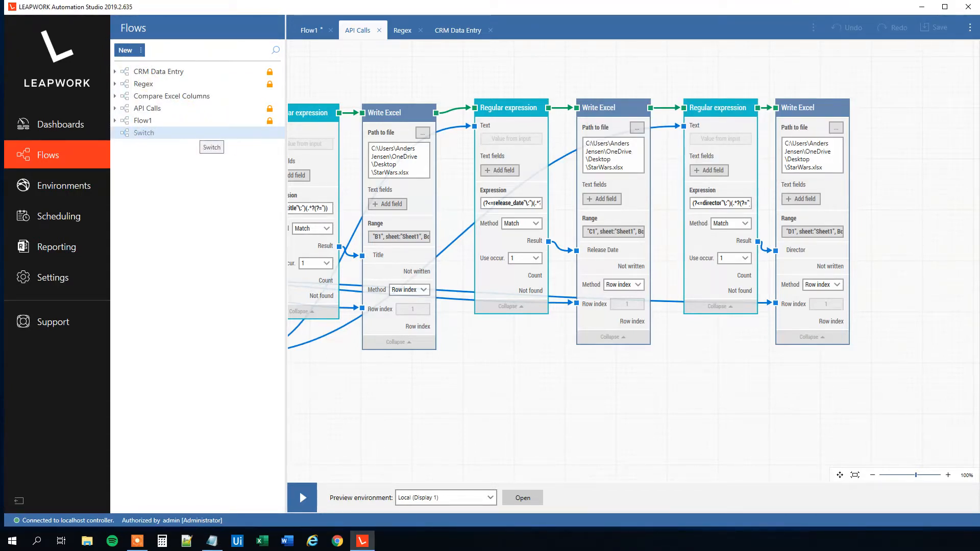
{"action": "key", "text": "Return"}
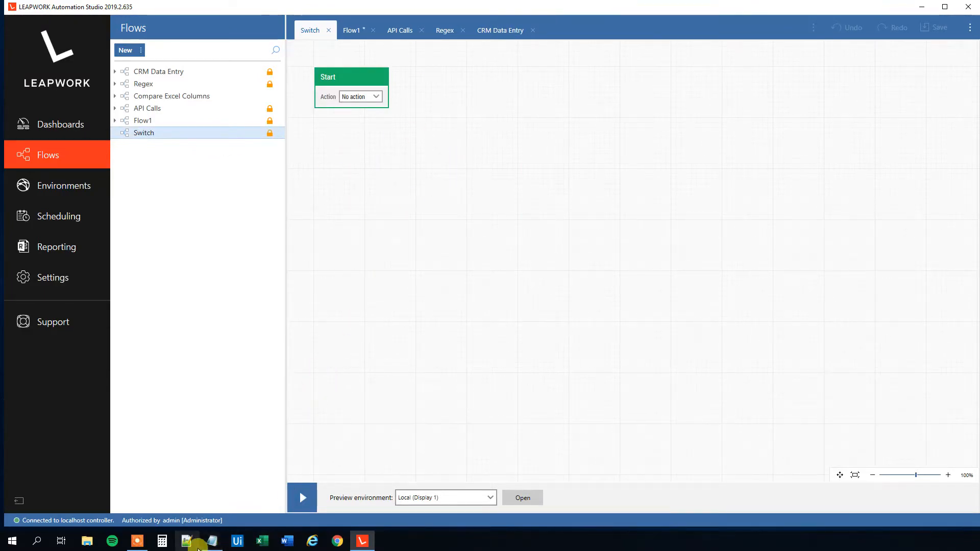
Add a Get UI Number block connected after the Start block
{"action": "left_click", "coordinate": [214, 542]}
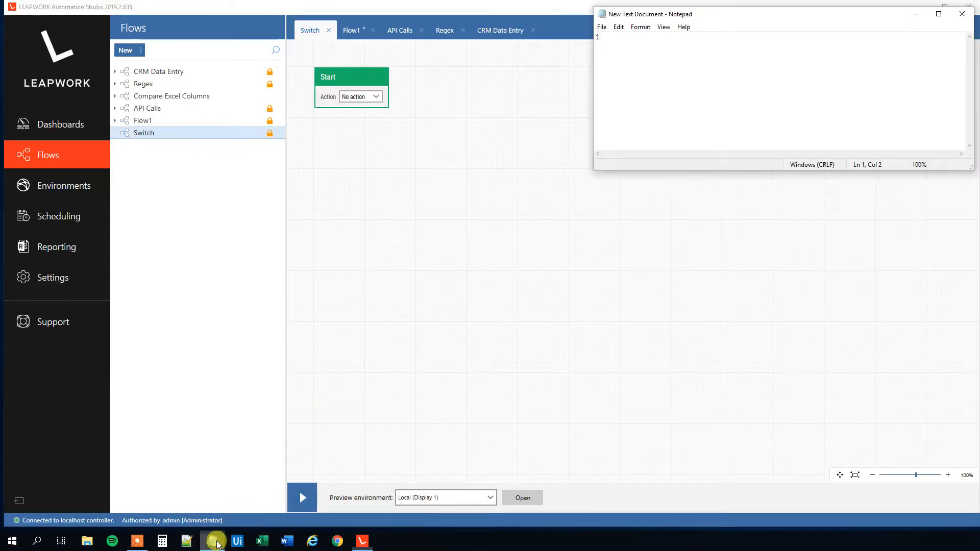
{"action": "left_click", "coordinate": [392, 79]}
{"action": "left_click_drag", "start_coordinate": [393, 77], "coordinate": [419, 75]}
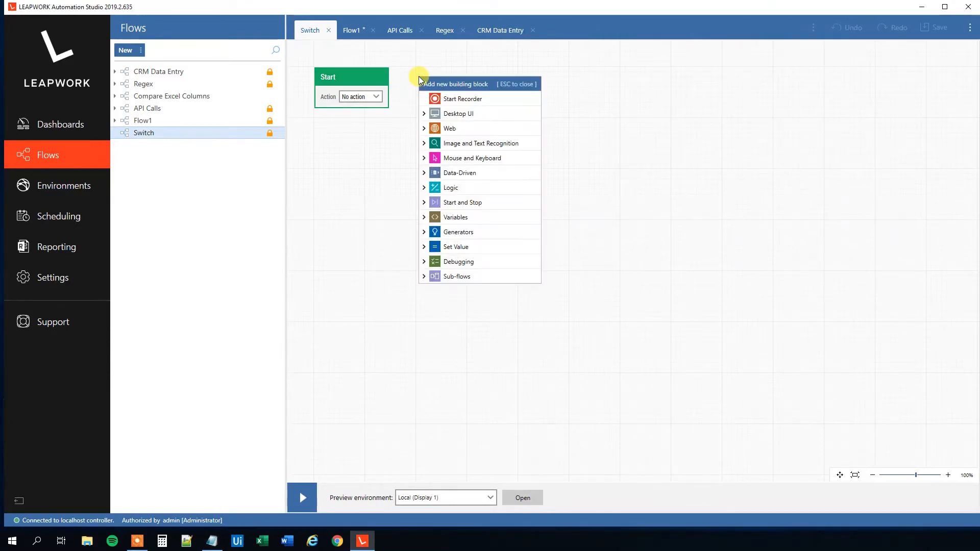
{"action": "type", "text": "Get"}
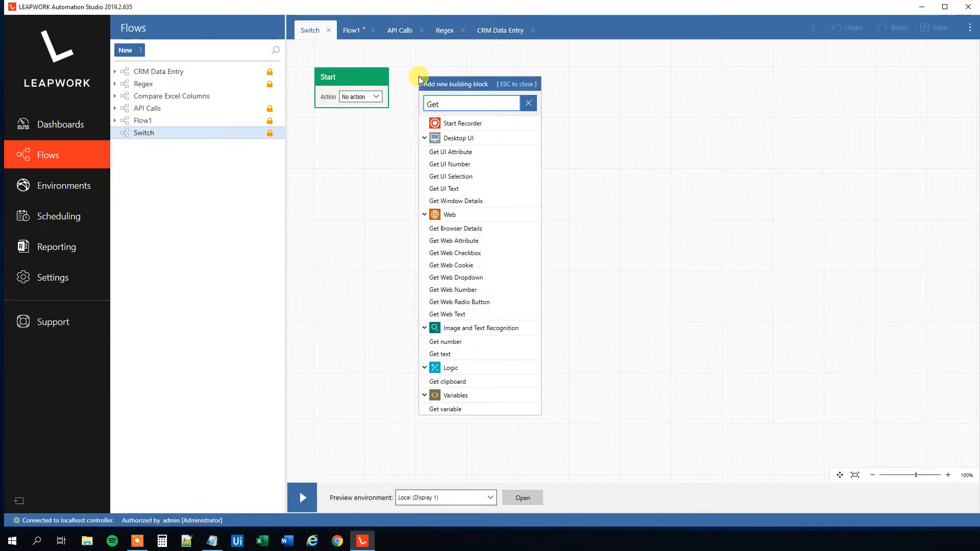
{"action": "left_click", "coordinate": [458, 164]}
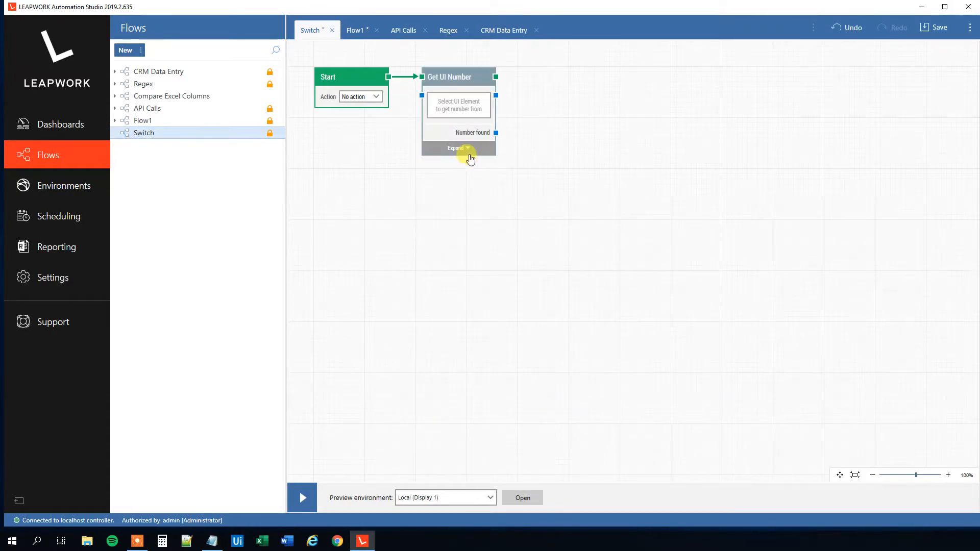
Expand the Get UI Number block and capture the number in the Notepad window as its UI element
{"action": "left_click", "coordinate": [458, 148]}
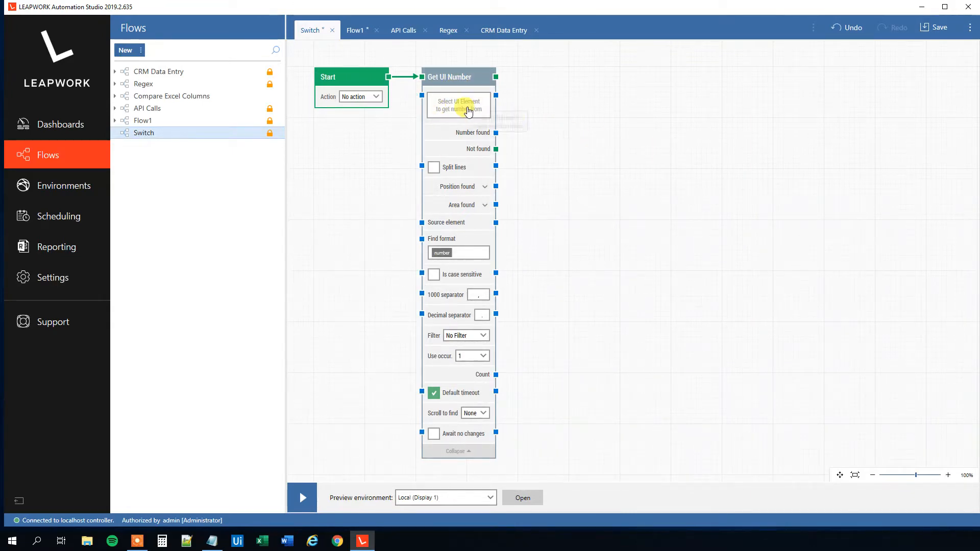
{"action": "left_click", "coordinate": [467, 108]}
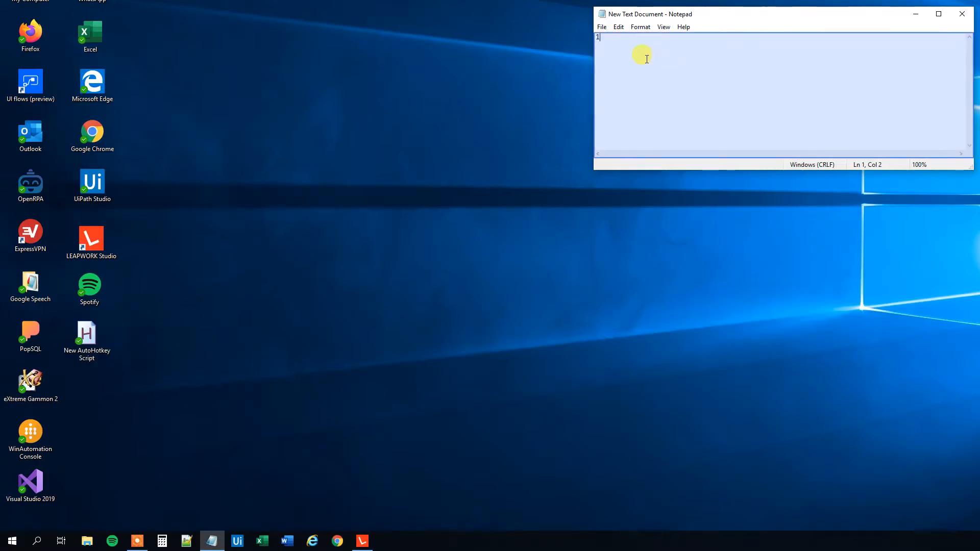
{"action": "left_click", "coordinate": [647, 59]}
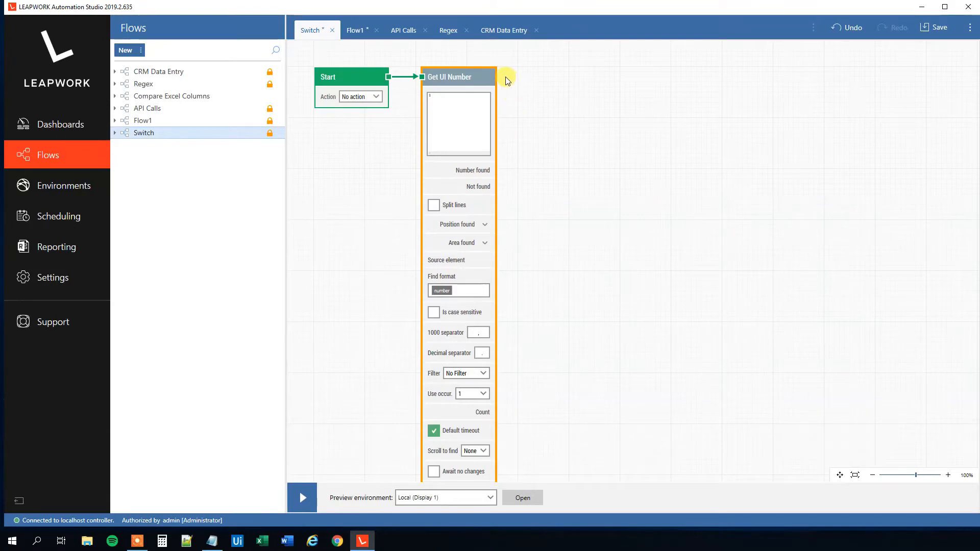
Add a Switch block connected after the Get UI Number block
{"action": "left_click_drag", "start_coordinate": [495, 77], "coordinate": [534, 78]}
{"action": "type", "text": "S"}
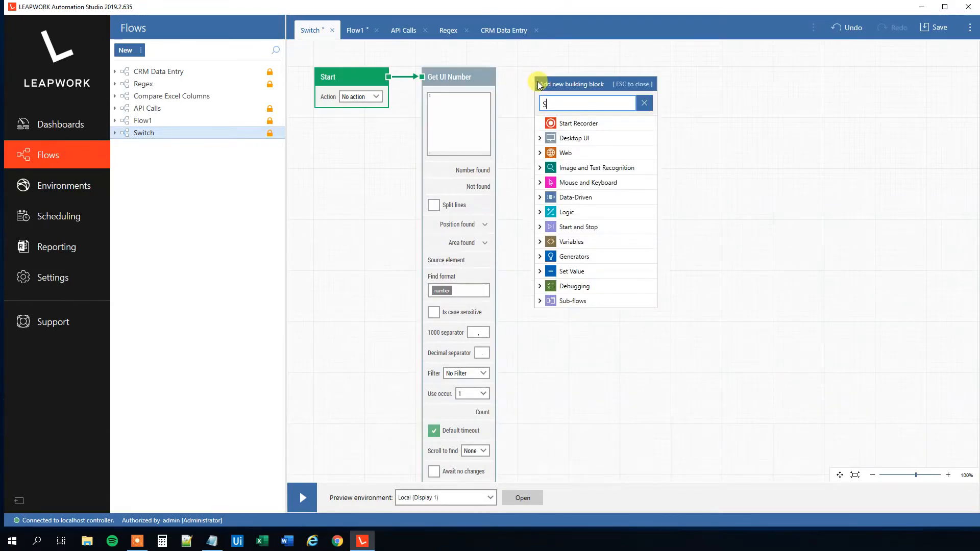
{"action": "type", "text": "witch"}
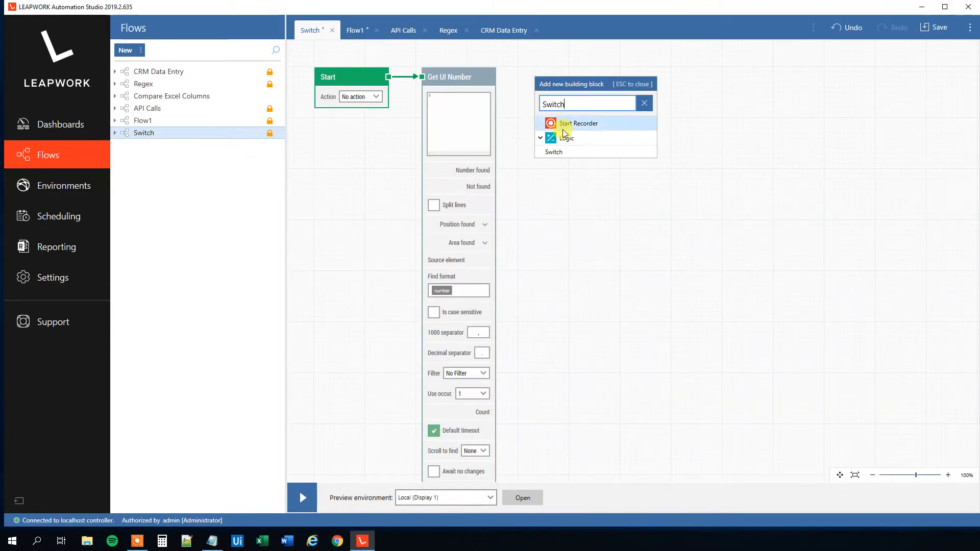
{"action": "left_click", "coordinate": [560, 151]}
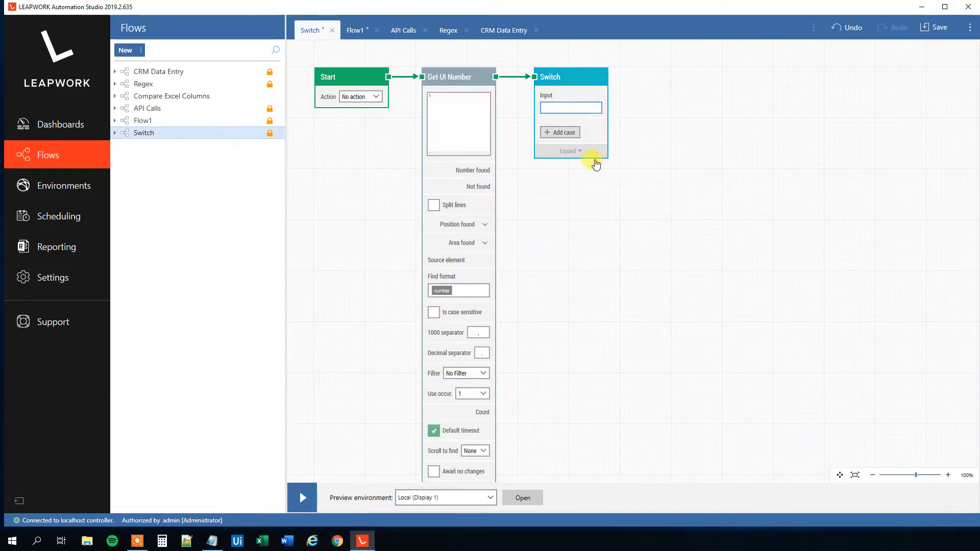
Expand the Switch block and connect Get UI Number's Number found output to the Switch Input
{"action": "left_click", "coordinate": [582, 153]}
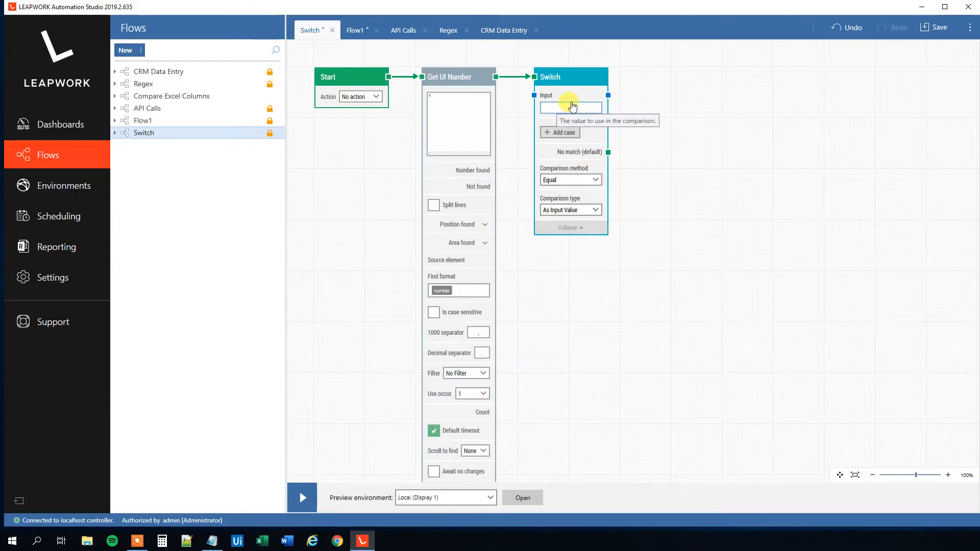
{"action": "left_click", "coordinate": [479, 166]}
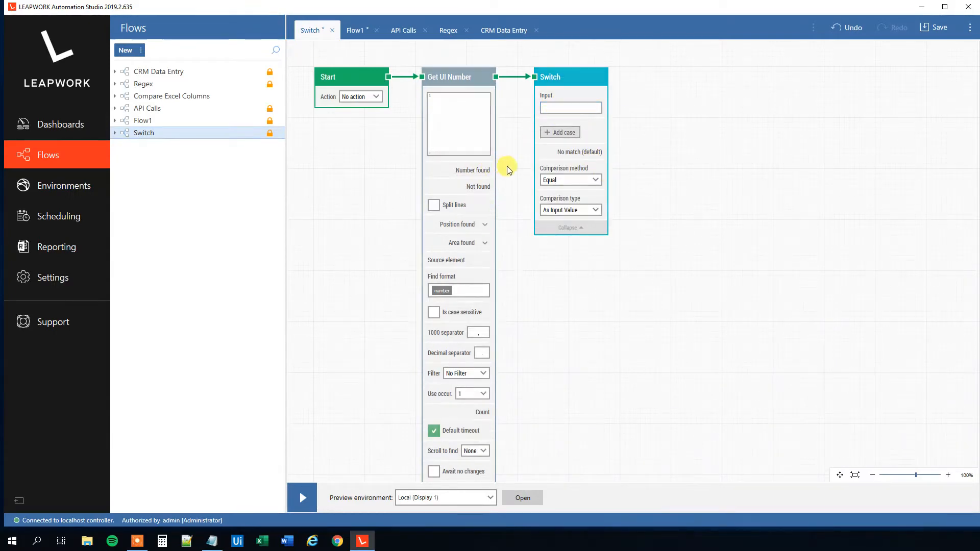
{"action": "left_click_drag", "start_coordinate": [496, 170], "coordinate": [534, 95]}
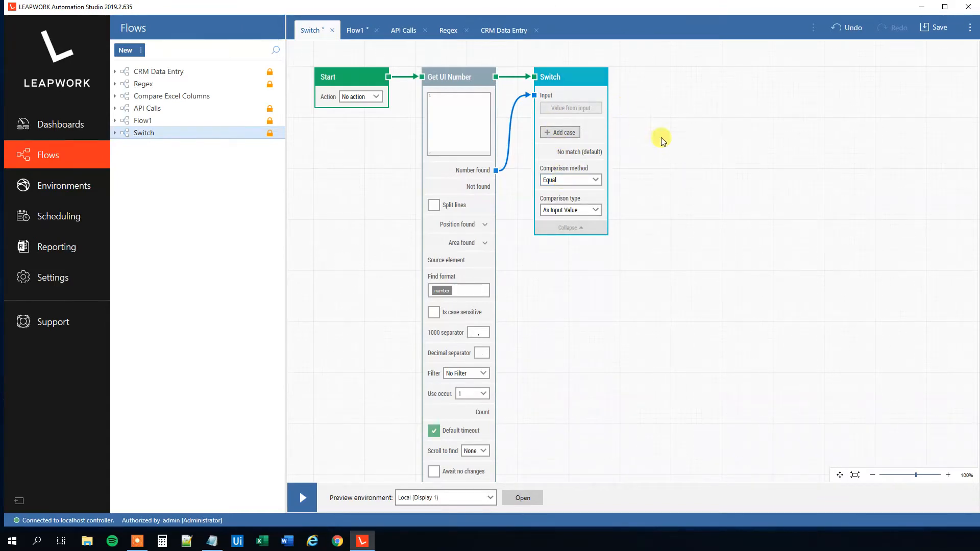
Set the Switch comparison method to Less than and add Case 1 with the value 10
{"action": "left_click", "coordinate": [597, 181]}
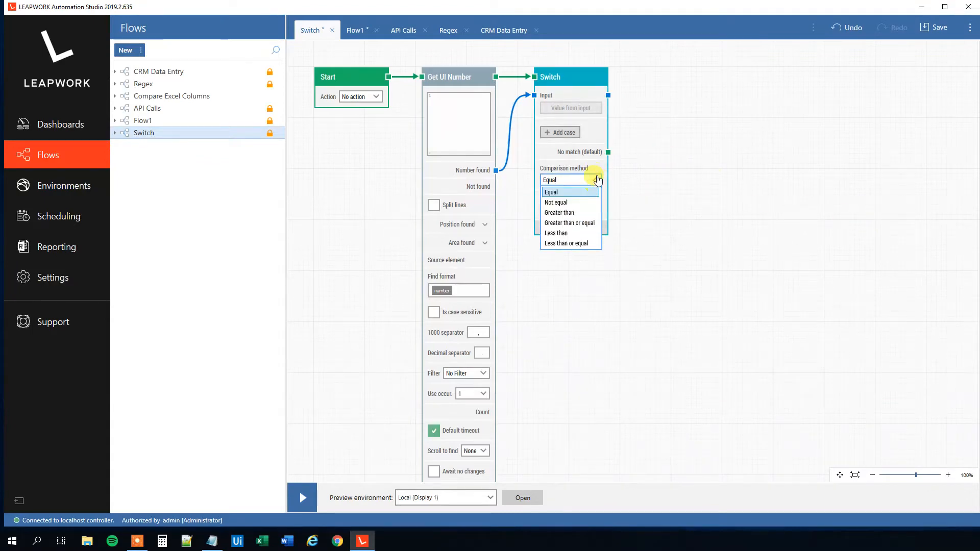
{"action": "left_click", "coordinate": [579, 234]}
{"action": "left_click", "coordinate": [564, 134]}
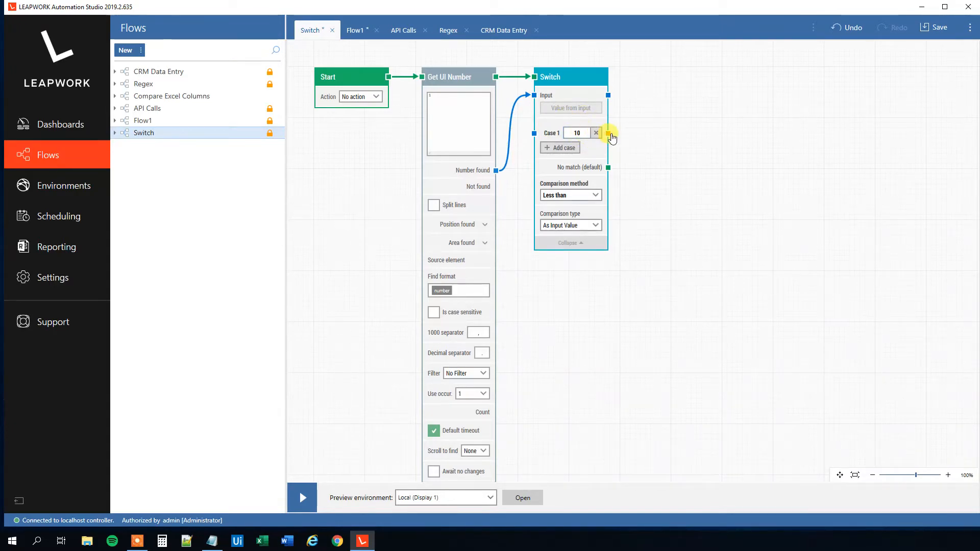
Add a Log message block connected to the Switch's Case 1 output
{"action": "left_click_drag", "start_coordinate": [609, 134], "coordinate": [615, 132]}
{"action": "left_click_drag", "start_coordinate": [683, 75], "coordinate": [686, 159]}
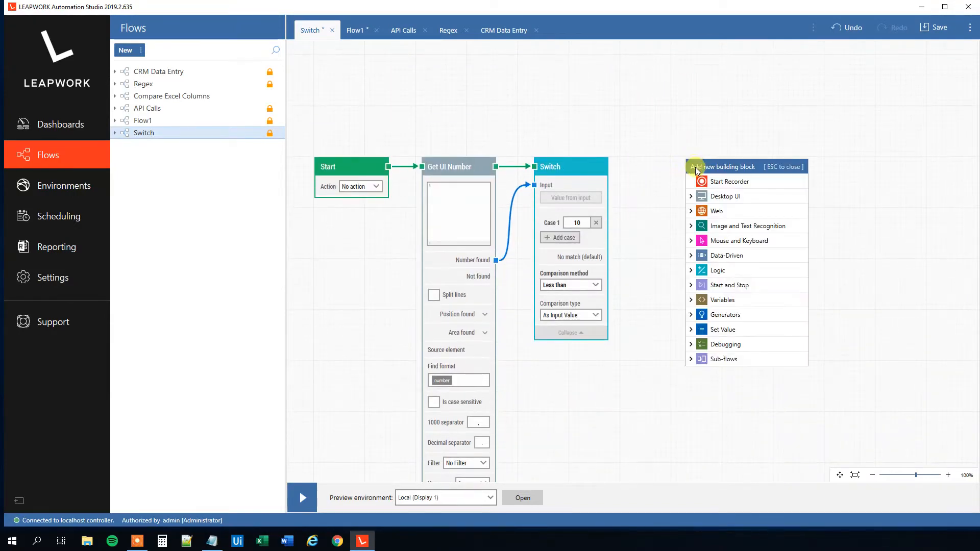
{"action": "type", "text": "Log"}
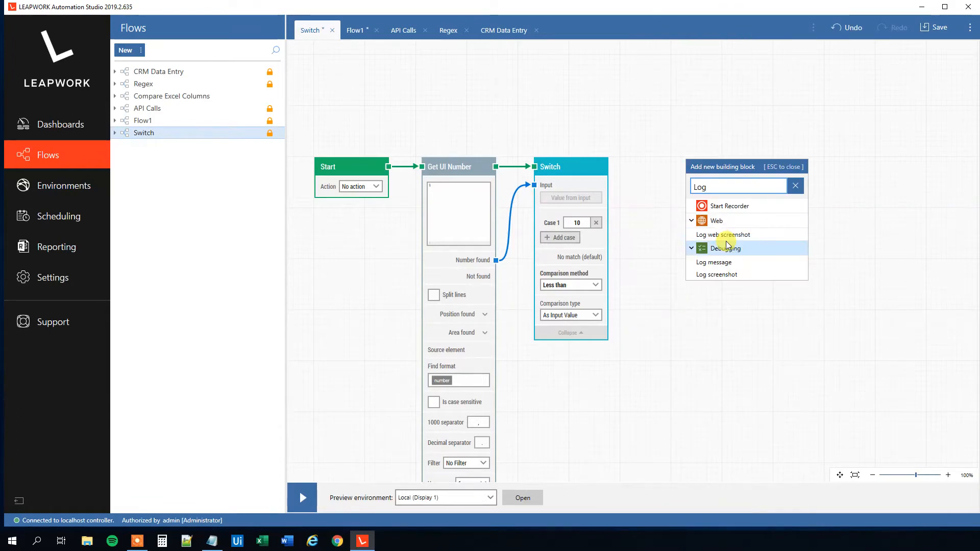
{"action": "left_click", "coordinate": [728, 264]}
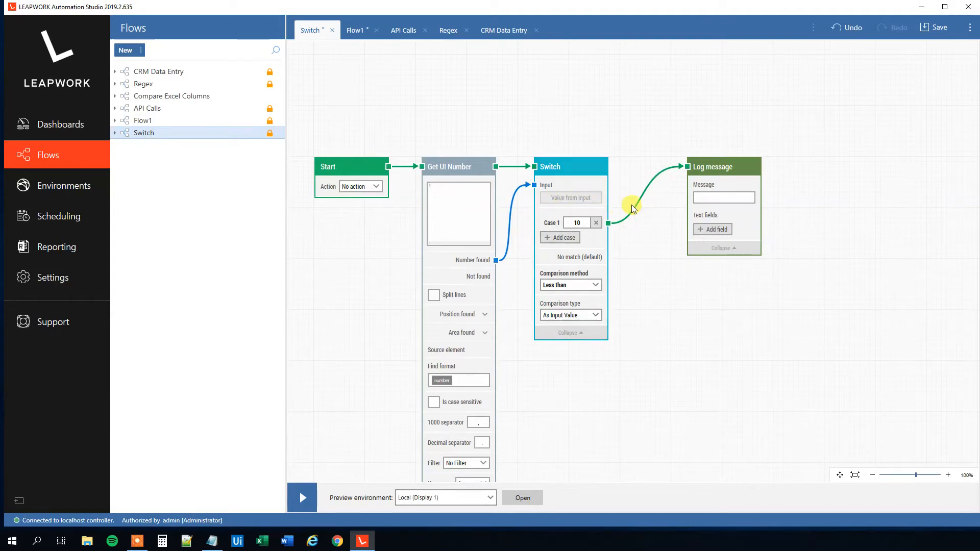
Add a text field named Number to the Log message and connect the Switch's input value to it
{"action": "left_click", "coordinate": [711, 230]}
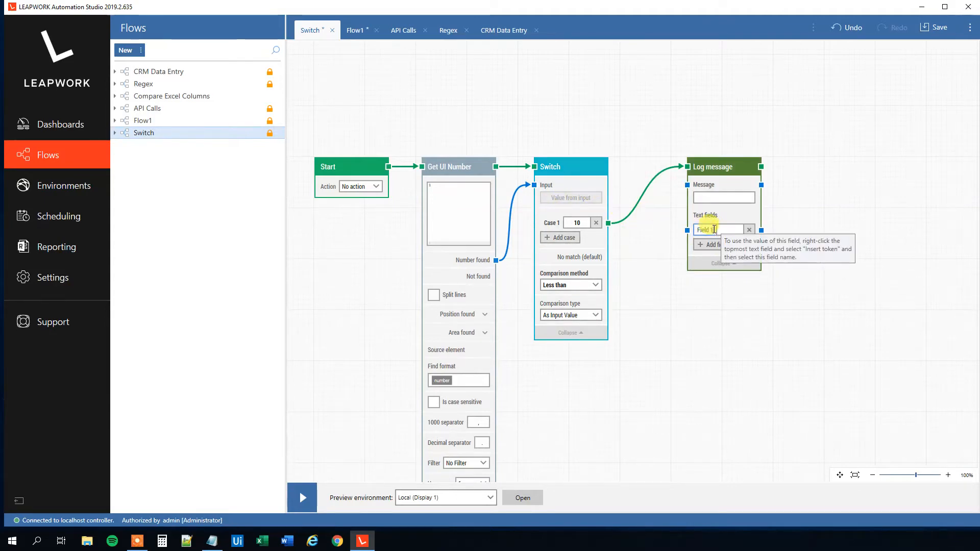
{"action": "left_click", "coordinate": [714, 230]}
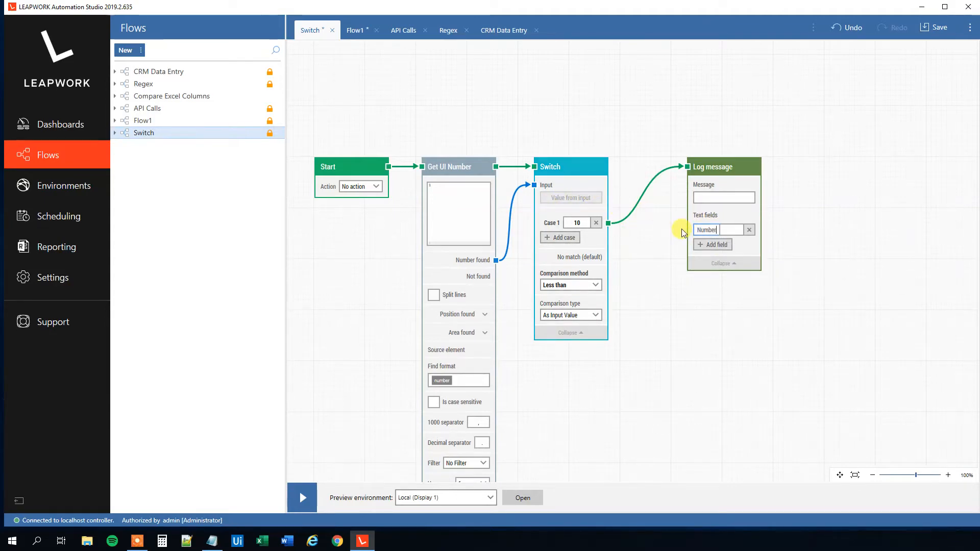
{"action": "type", "text": "Number"}
{"action": "left_click", "coordinate": [732, 232]}
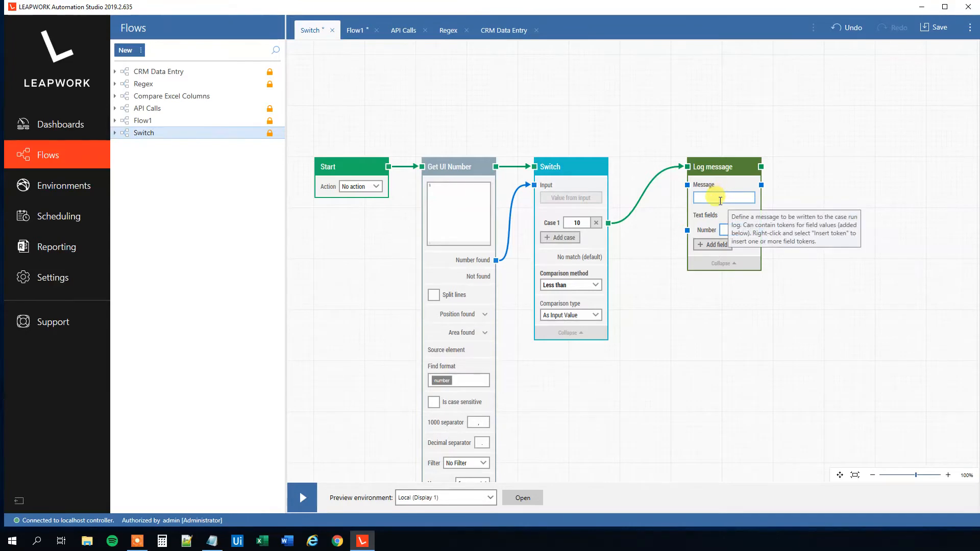
{"action": "left_click_drag", "start_coordinate": [608, 185], "coordinate": [685, 231]}
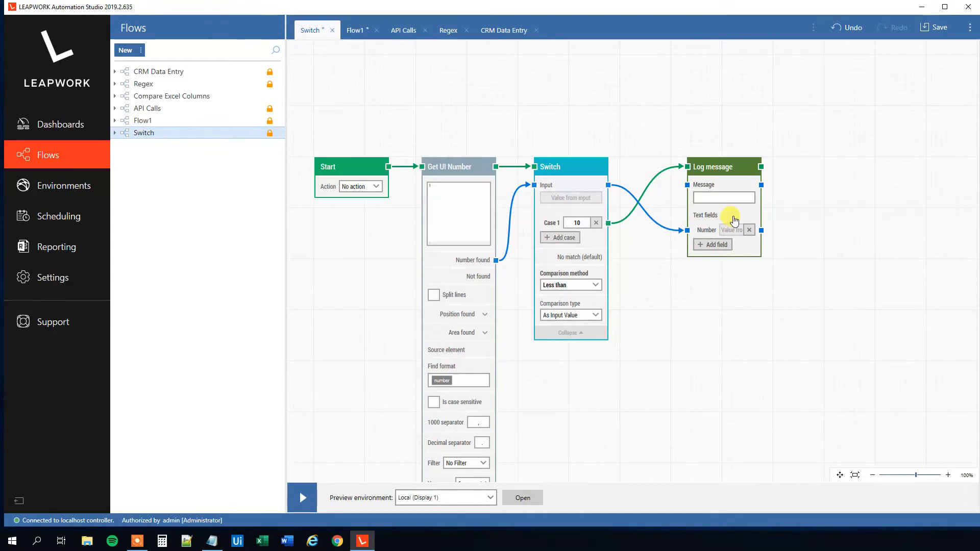
Set the log message to "Your number [Number token] is less than 10"
{"action": "left_click", "coordinate": [713, 197]}
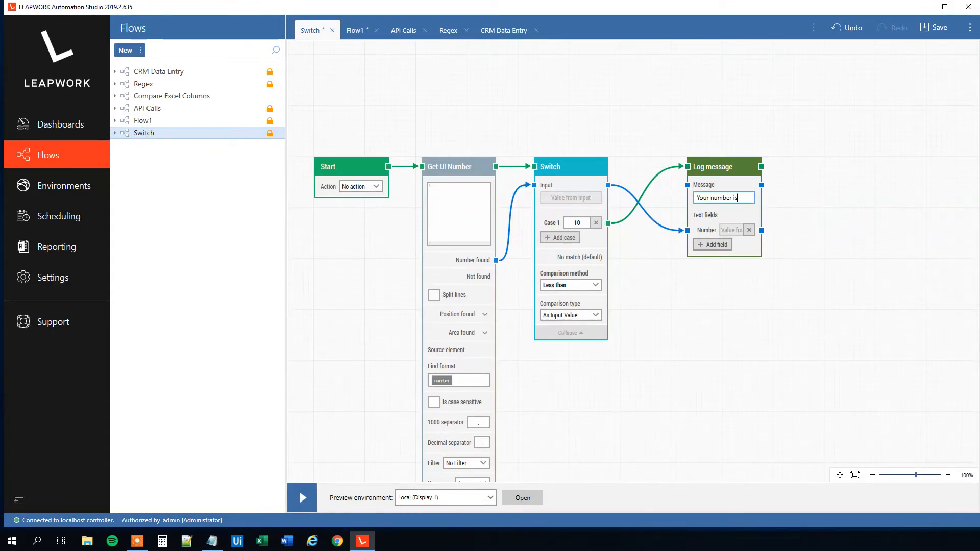
{"action": "right_click", "coordinate": [742, 205]}
{"action": "mouse_move", "coordinate": [751, 210]}
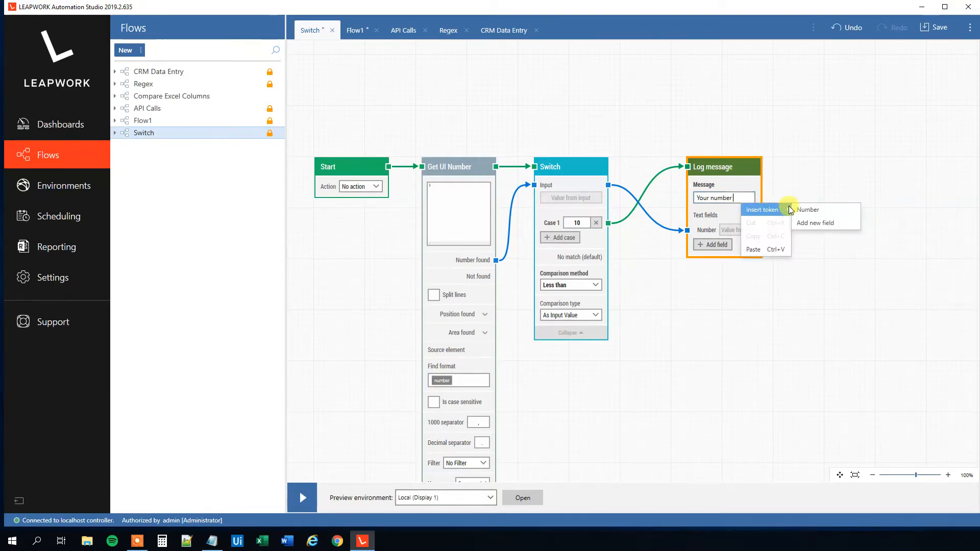
{"action": "left_click", "coordinate": [784, 209]}
{"action": "type", "text": "is less than 10"}
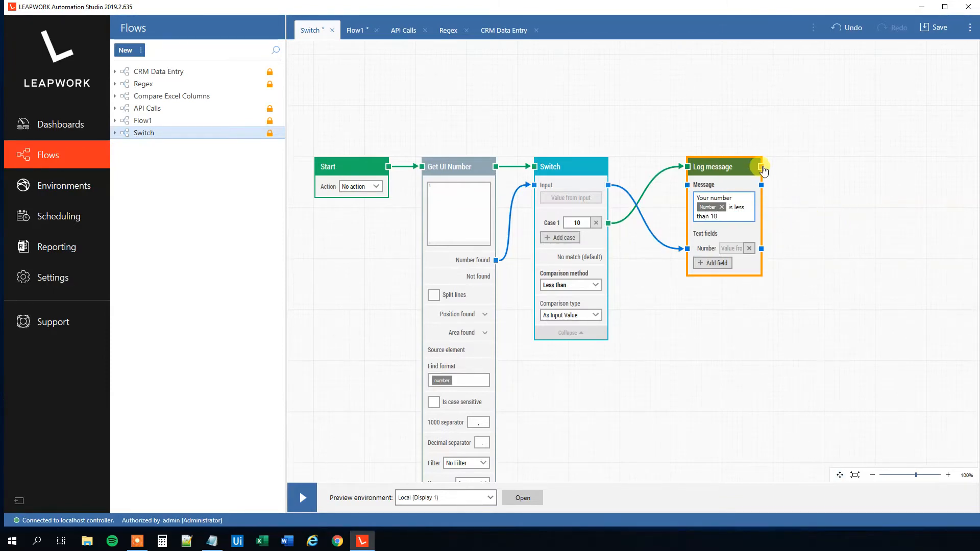
Add a Pass block connected after the Log message block
{"action": "left_click_drag", "start_coordinate": [763, 170], "coordinate": [800, 170]}
{"action": "type", "text": "Pass"}
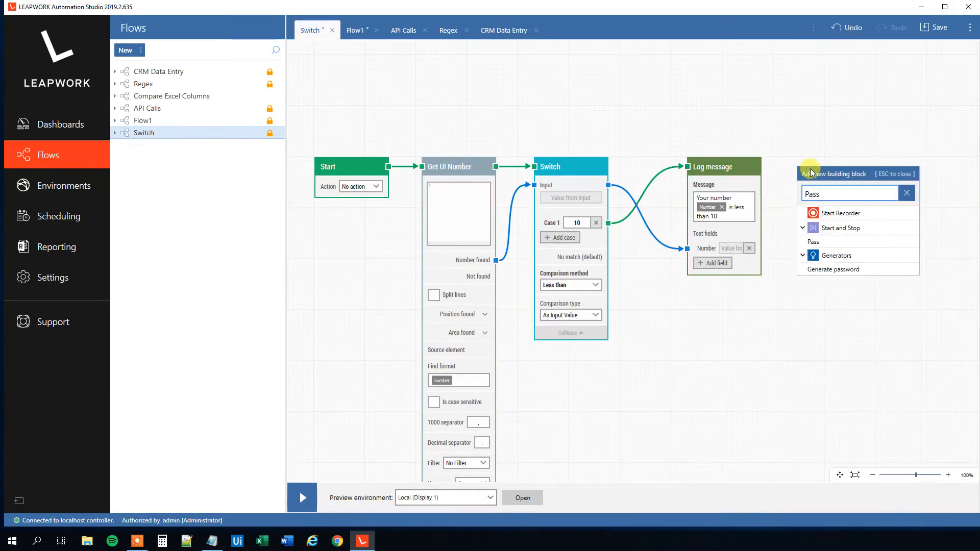
{"action": "left_click", "coordinate": [830, 242]}
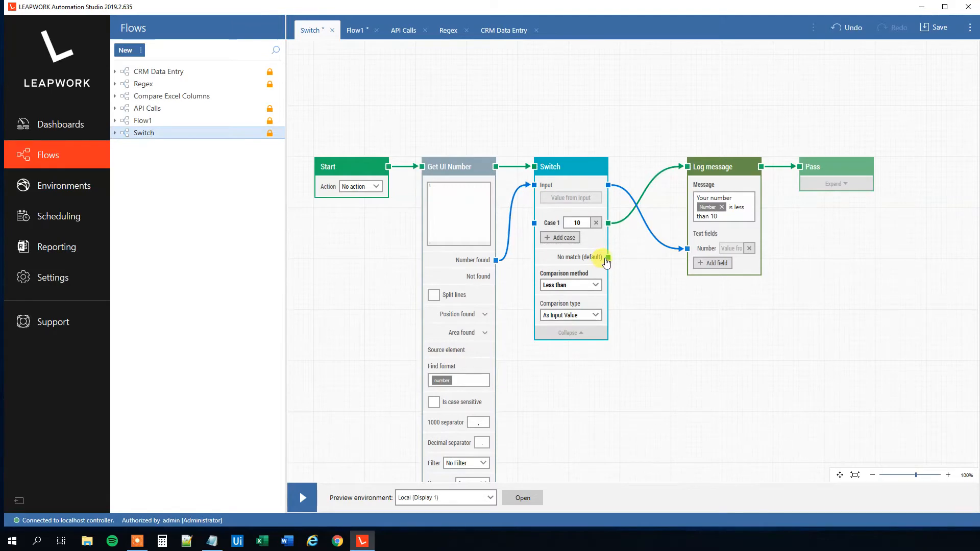
Add a Log message block connected to the Switch's No match (default) output
{"action": "left_click_drag", "start_coordinate": [607, 260], "coordinate": [650, 286]}
{"action": "left_click_drag", "start_coordinate": [697, 308], "coordinate": [697, 311]}
{"action": "type", "text": "Log"}
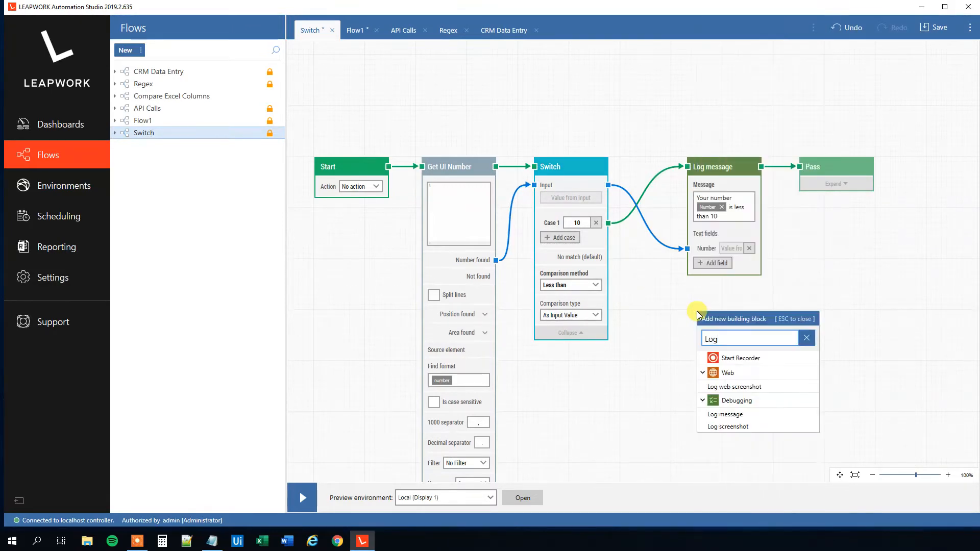
{"action": "left_click", "coordinate": [735, 414]}
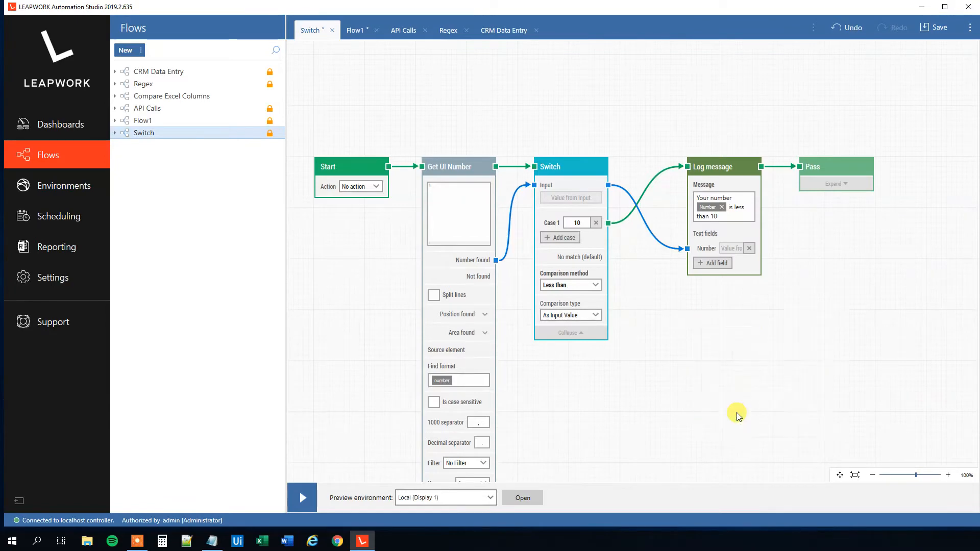
{"action": "left_click", "coordinate": [742, 368]}
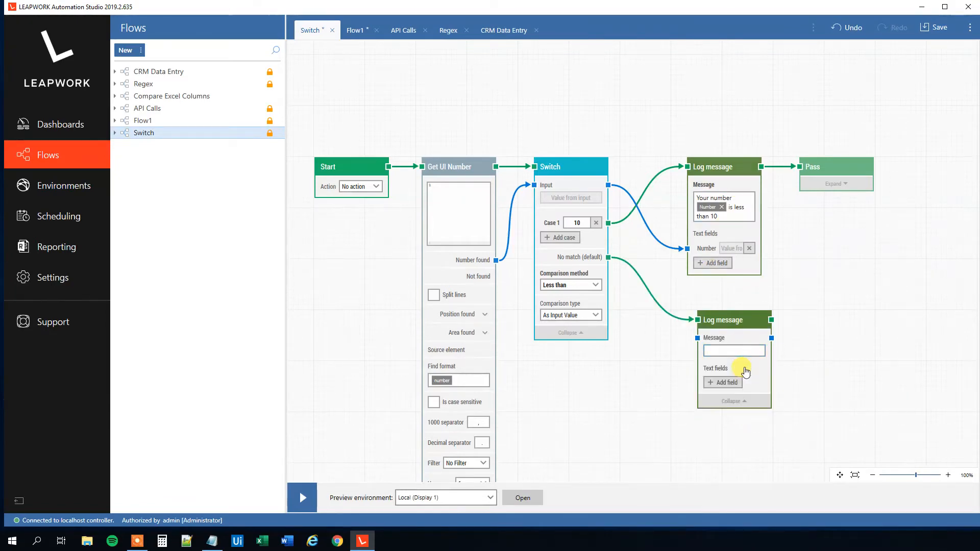
Add a text field named Number to the new Log message and connect the Switch's input value to it
{"action": "left_click", "coordinate": [735, 383]}
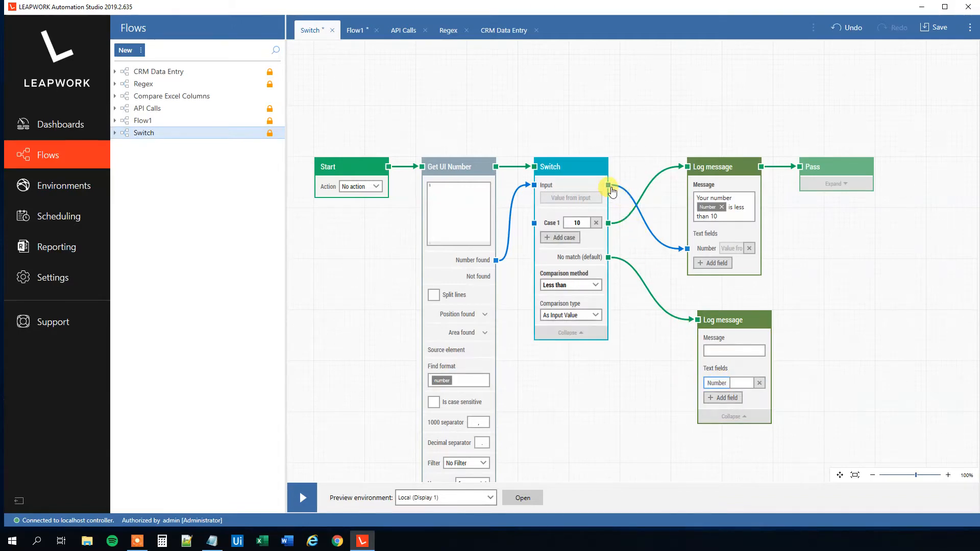
{"action": "left_click_drag", "start_coordinate": [609, 185], "coordinate": [702, 389]}
{"action": "left_click_drag", "start_coordinate": [609, 185], "coordinate": [699, 391]}
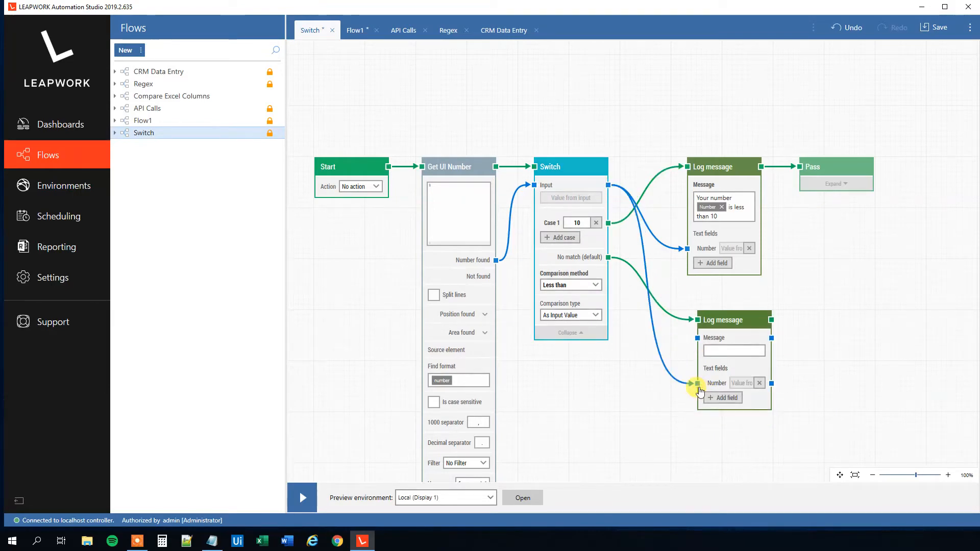
Set the log message to "Your number [Number token] is bigger than 10"
{"action": "left_click", "coordinate": [721, 351]}
{"action": "type", "text": "Your number"}
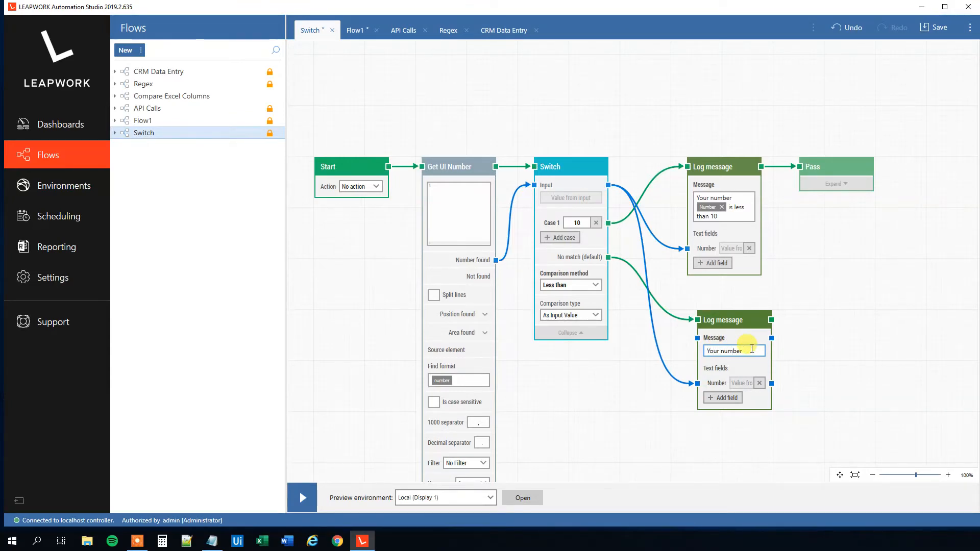
{"action": "right_click", "coordinate": [749, 350]}
{"action": "mouse_move", "coordinate": [769, 363]}
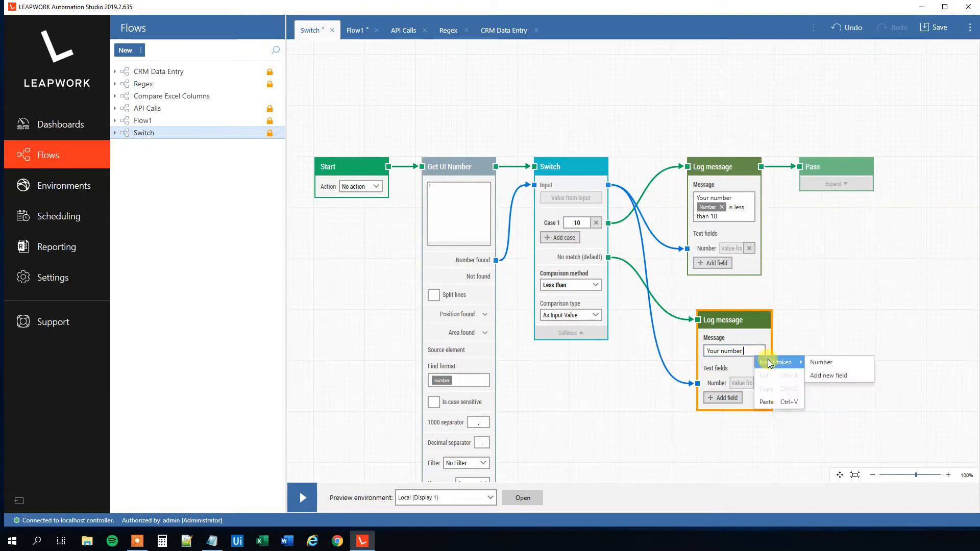
{"action": "left_click", "coordinate": [821, 362]}
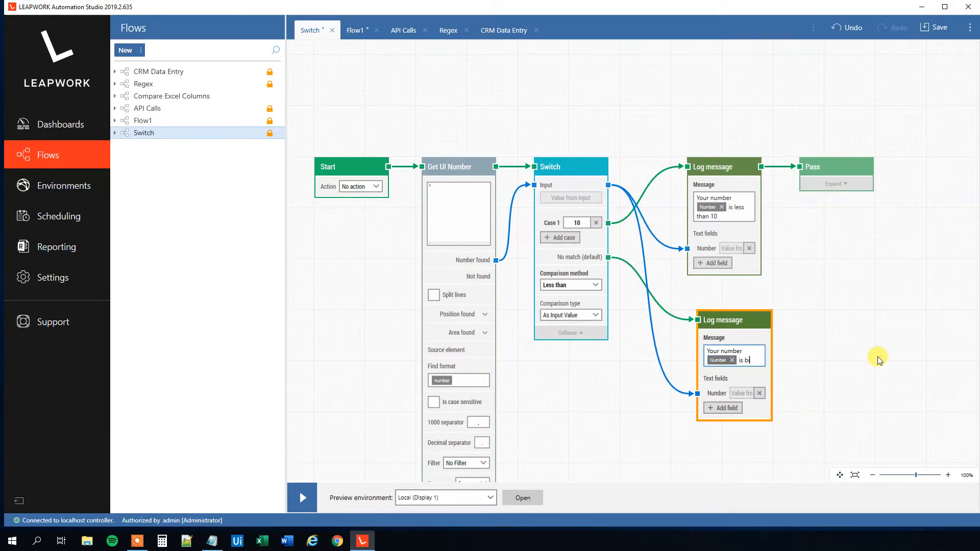
{"action": "type", "text": "is bigger than 10"}
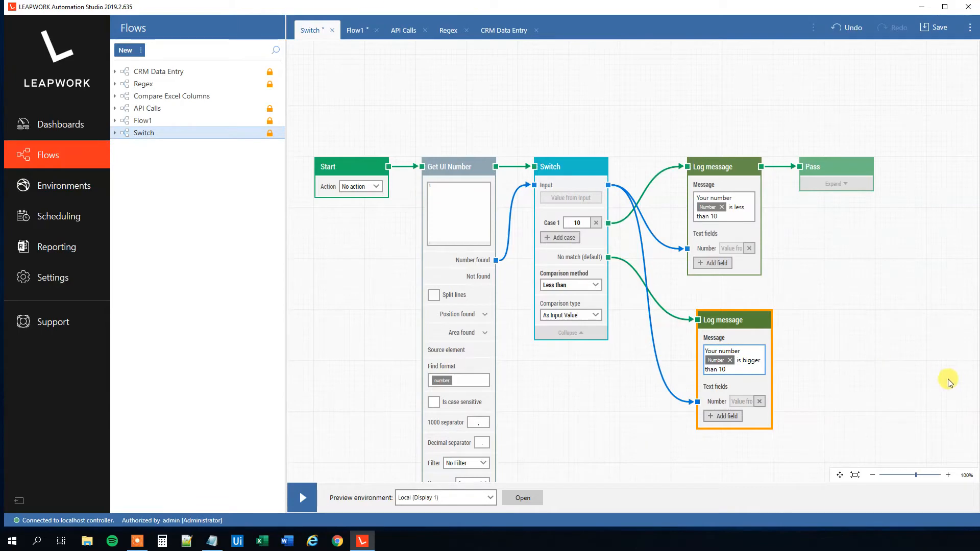
Connect the second Log message block's output to the Pass block
{"action": "left_click_drag", "start_coordinate": [770, 320], "coordinate": [800, 168]}
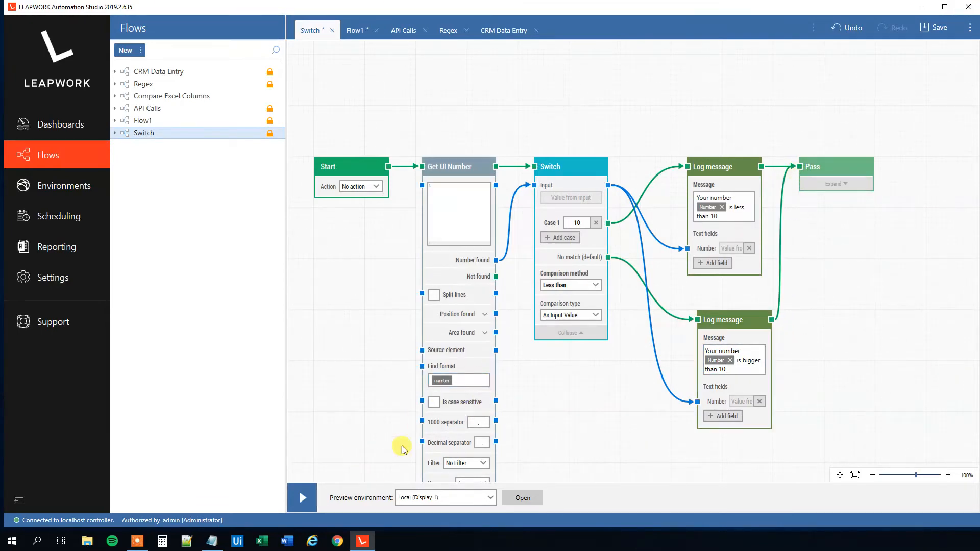
Run the flow in preview with the number 1 in Notepad and close the run results
{"action": "left_click", "coordinate": [212, 541]}
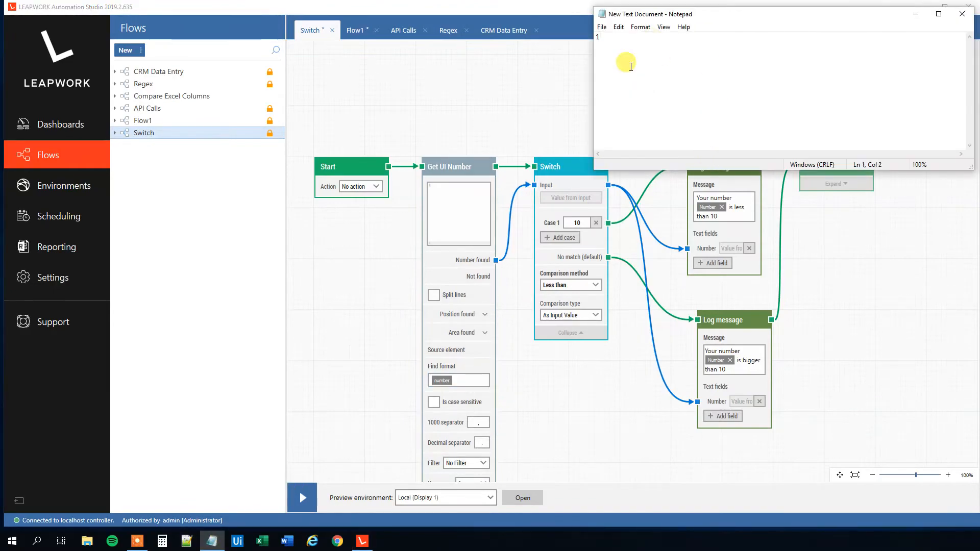
{"action": "left_click", "coordinate": [432, 427]}
{"action": "left_click", "coordinate": [307, 507]}
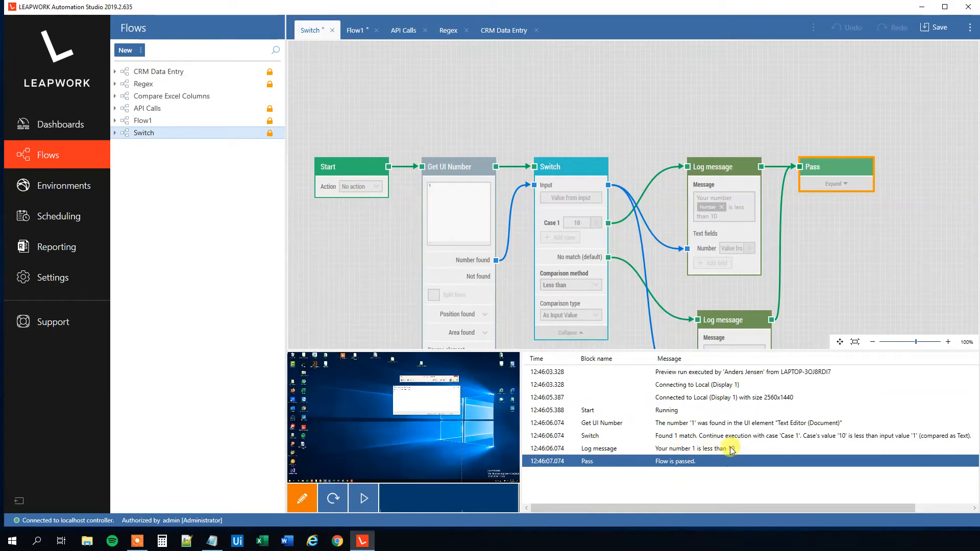
{"action": "left_click", "coordinate": [308, 503]}
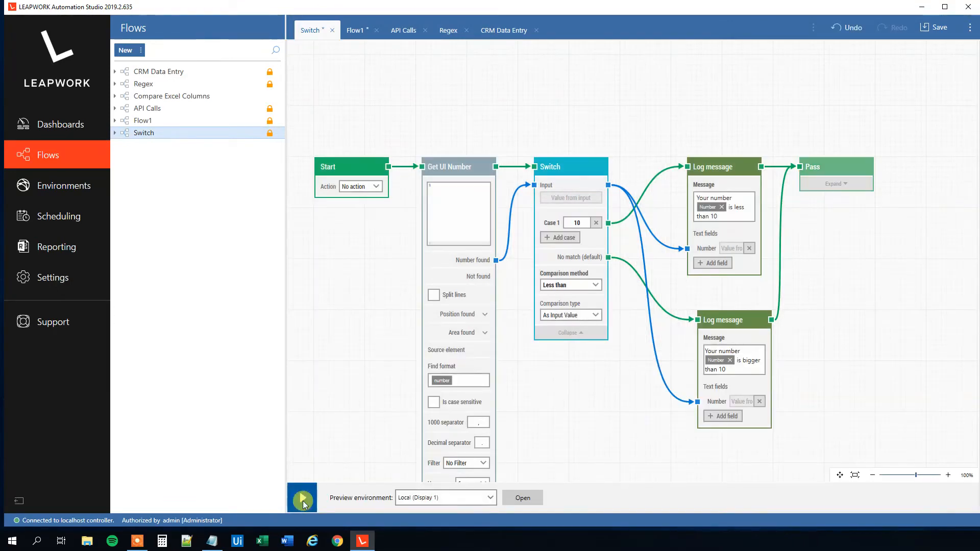
Change the number in Notepad to 15, run the flow in preview and close the run results
{"action": "left_click", "coordinate": [213, 542]}
{"action": "left_click_drag", "start_coordinate": [805, 65], "coordinate": [550, 50]}
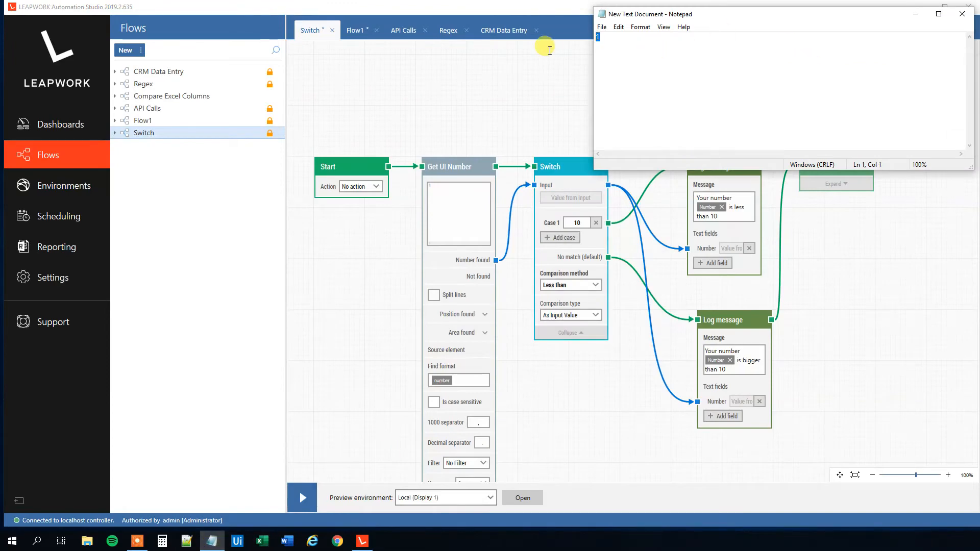
{"action": "type", "text": "15"}
{"action": "left_click", "coordinate": [302, 497]}
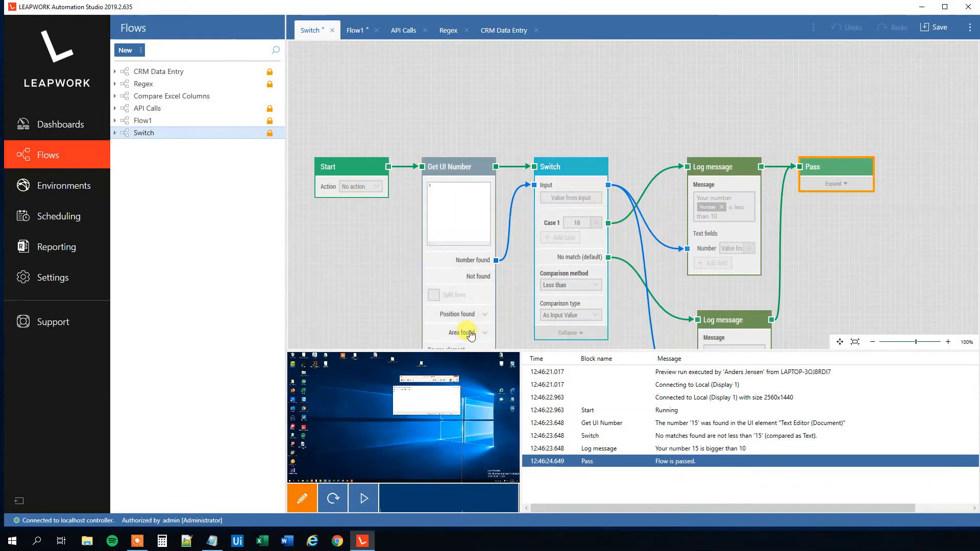
{"action": "left_click", "coordinate": [302, 502]}
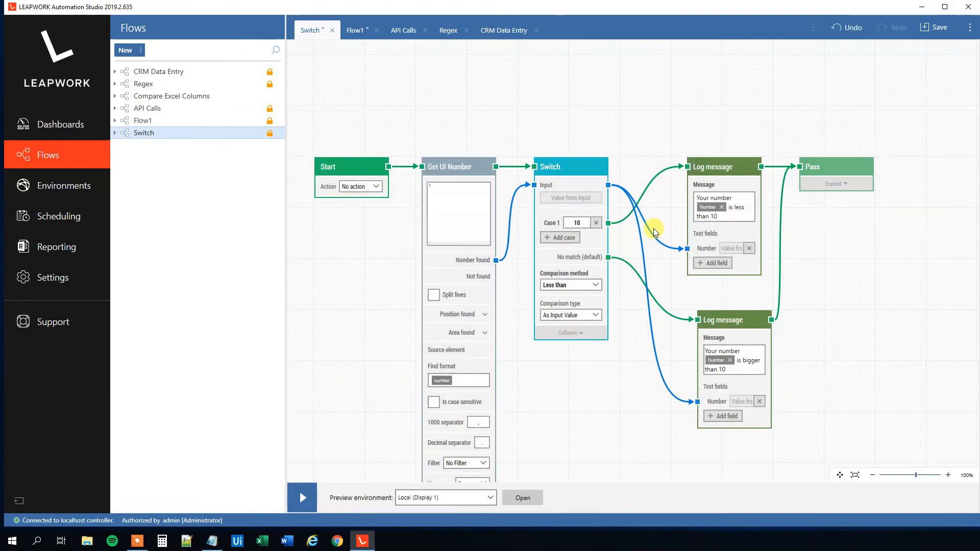
{"action": "left_click_drag", "start_coordinate": [591, 173], "coordinate": [596, 173]}
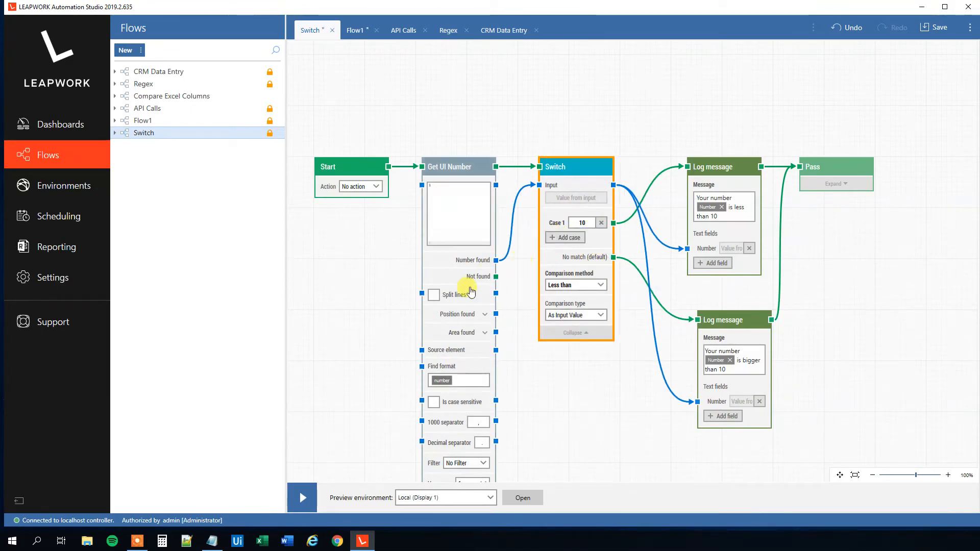
Edit the number in Notepad, replacing its last digit with 0
{"action": "left_click", "coordinate": [211, 538]}
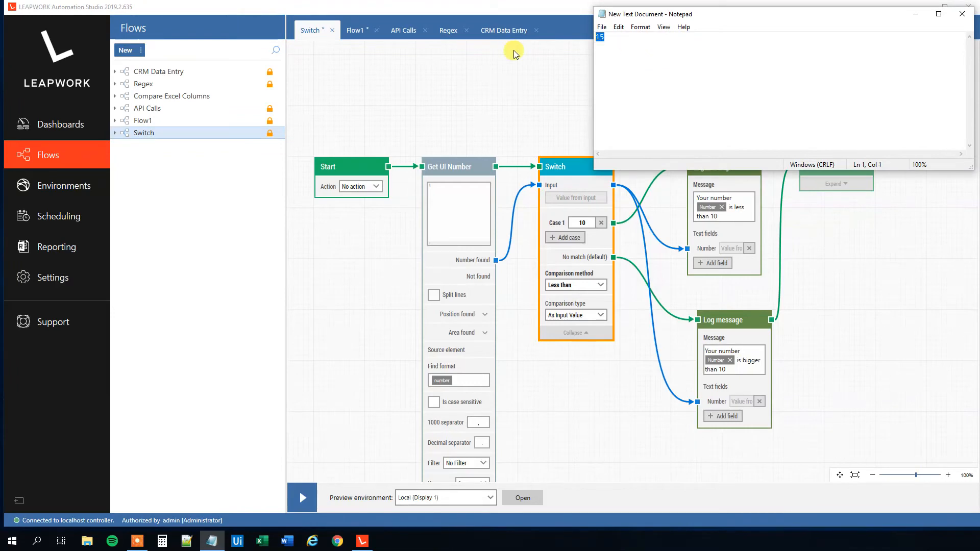
{"action": "key", "text": "BackSpace"}
{"action": "type", "text": "0"}
{"action": "left_click", "coordinate": [574, 398]}
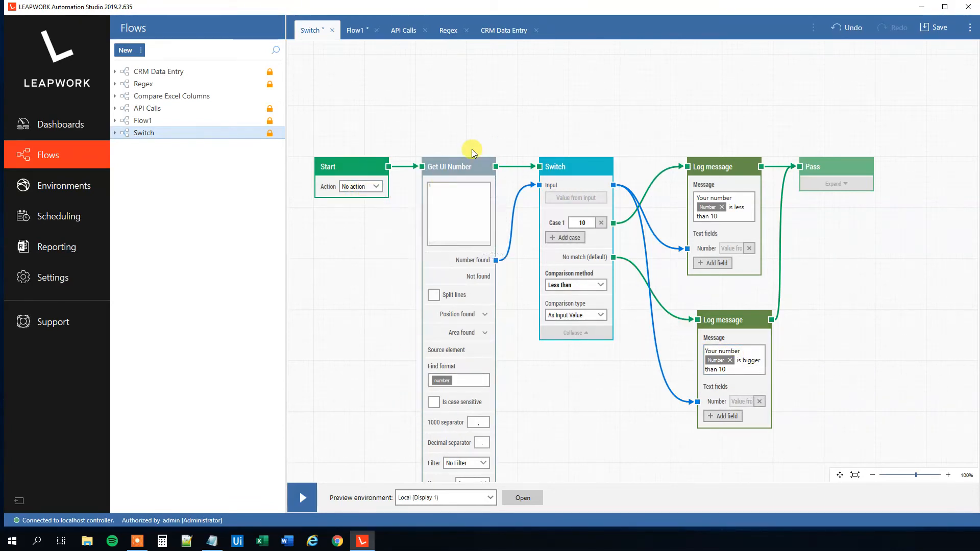
Zoom out slightly and rearrange the Pass, both Log message and Switch blocks further right to make room
{"action": "left_click", "coordinate": [874, 477]}
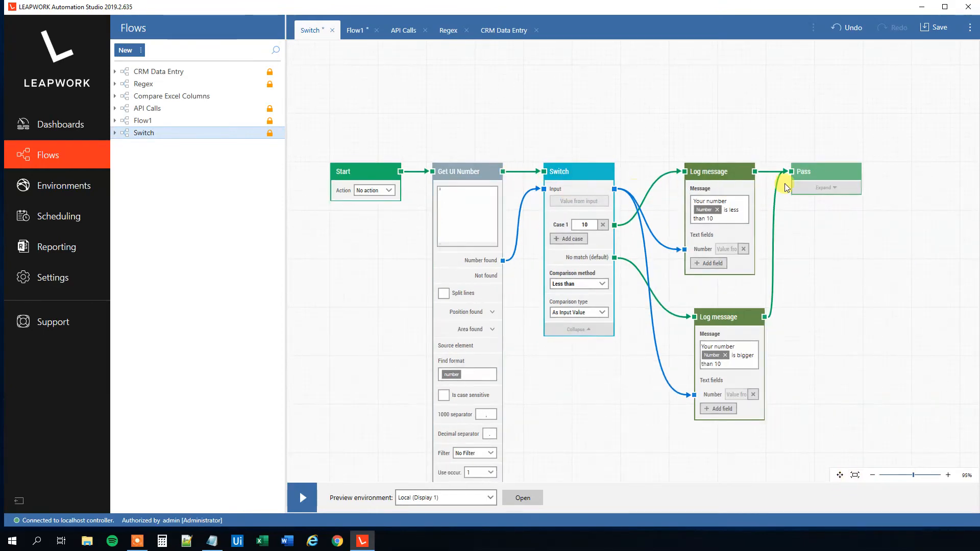
{"action": "left_click_drag", "start_coordinate": [828, 179], "coordinate": [920, 174]}
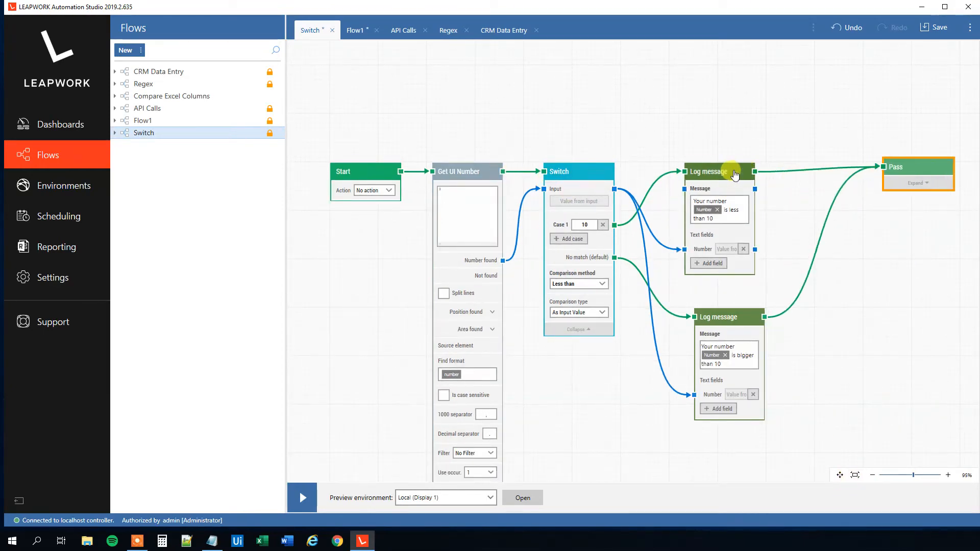
{"action": "left_click_drag", "start_coordinate": [739, 176], "coordinate": [821, 170]}
{"action": "left_click_drag", "start_coordinate": [746, 324], "coordinate": [818, 317]}
{"action": "left_click_drag", "start_coordinate": [587, 175], "coordinate": [689, 170]}
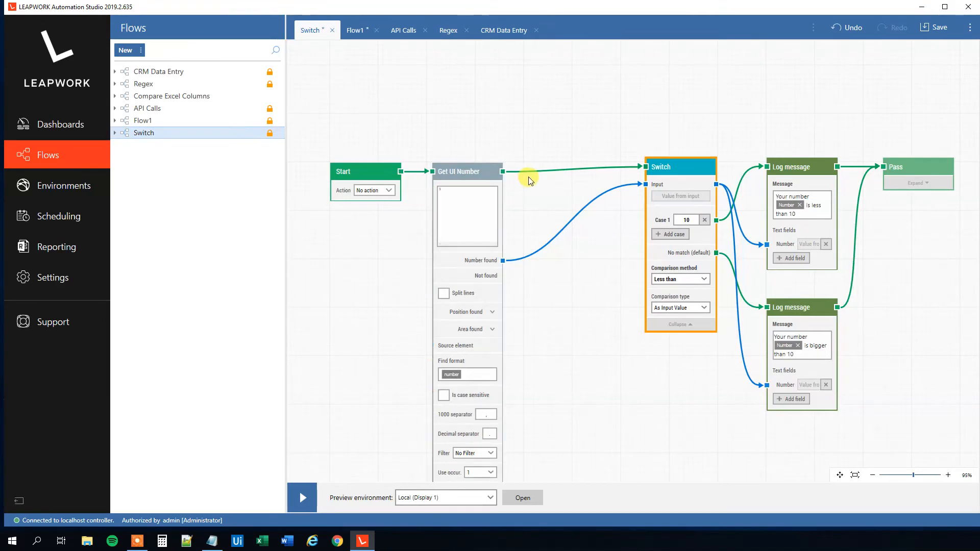
Insert a new Switch block on the connection between Get UI Number and the existing Switch
{"action": "left_click_drag", "start_coordinate": [506, 176], "coordinate": [549, 175]}
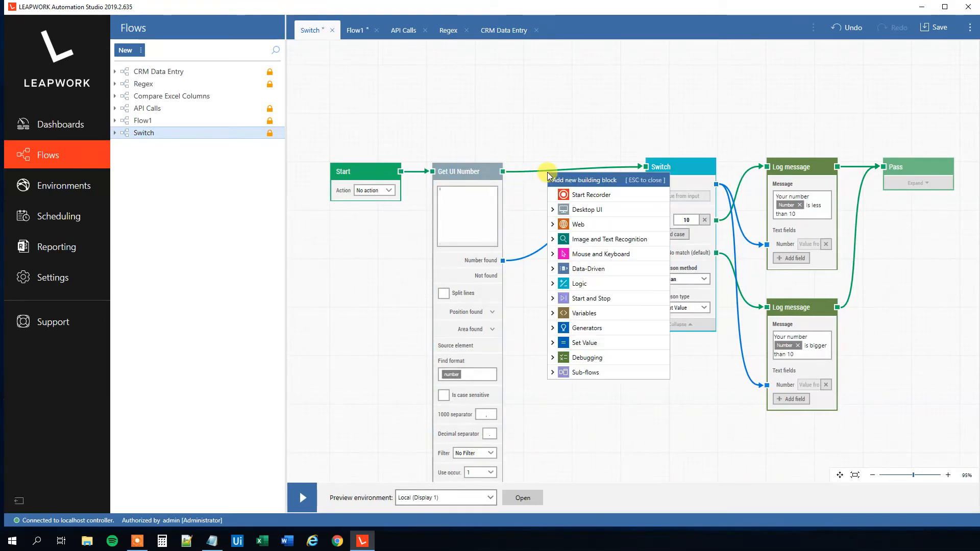
{"action": "type", "text": "Switch"}
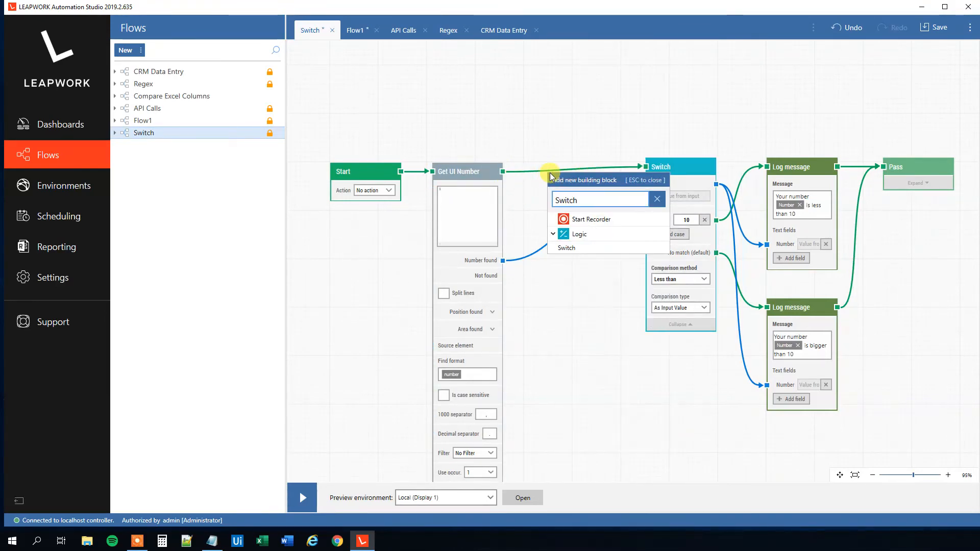
{"action": "left_click", "coordinate": [584, 248]}
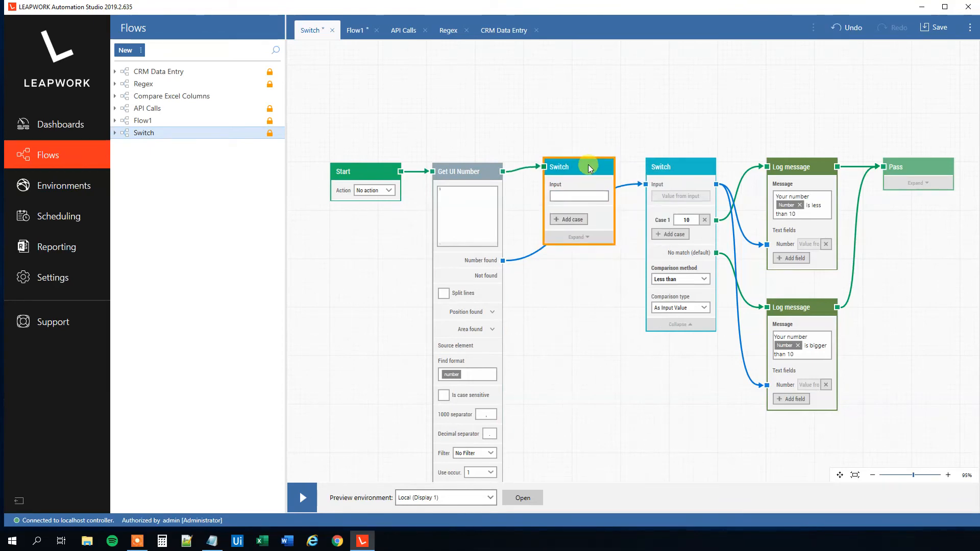
{"action": "left_click_drag", "start_coordinate": [588, 167], "coordinate": [588, 164]}
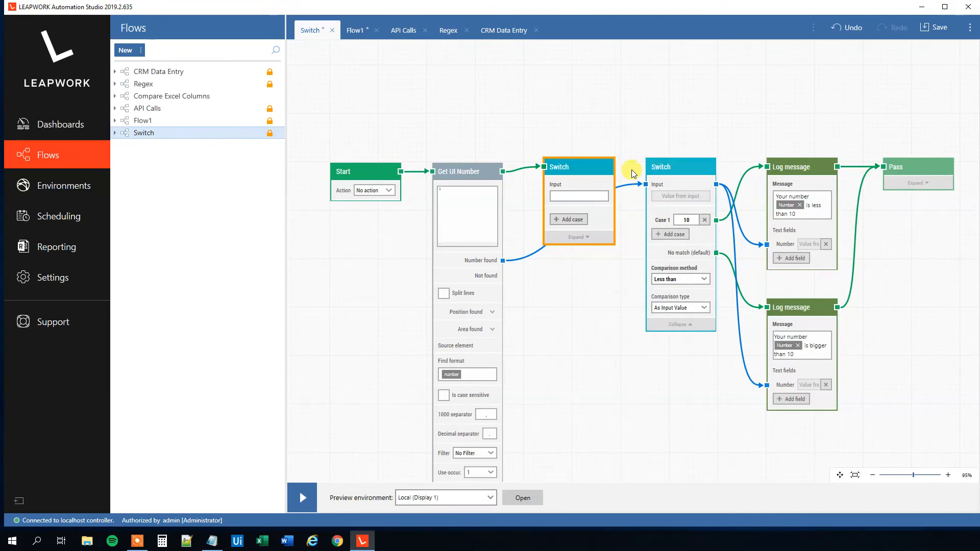
Expand the new Switch and connect Get UI Number's Number found value to its Input
{"action": "left_click", "coordinate": [582, 237]}
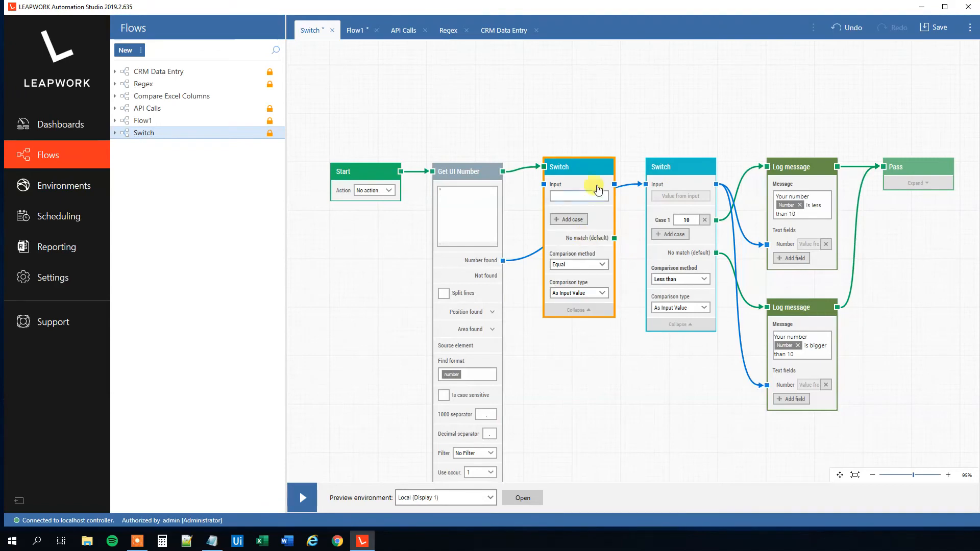
{"action": "left_click_drag", "start_coordinate": [587, 168], "coordinate": [589, 172]}
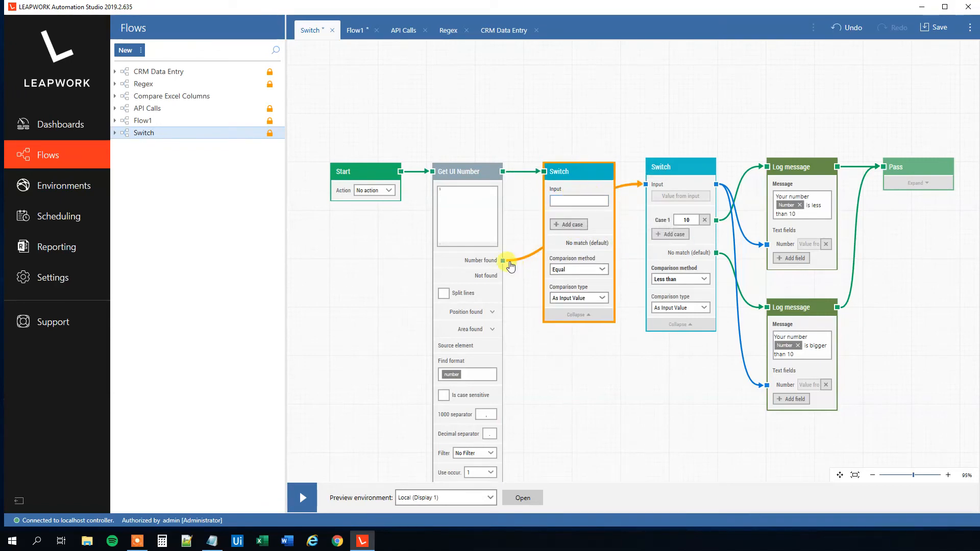
{"action": "left_click_drag", "start_coordinate": [502, 260], "coordinate": [552, 200]}
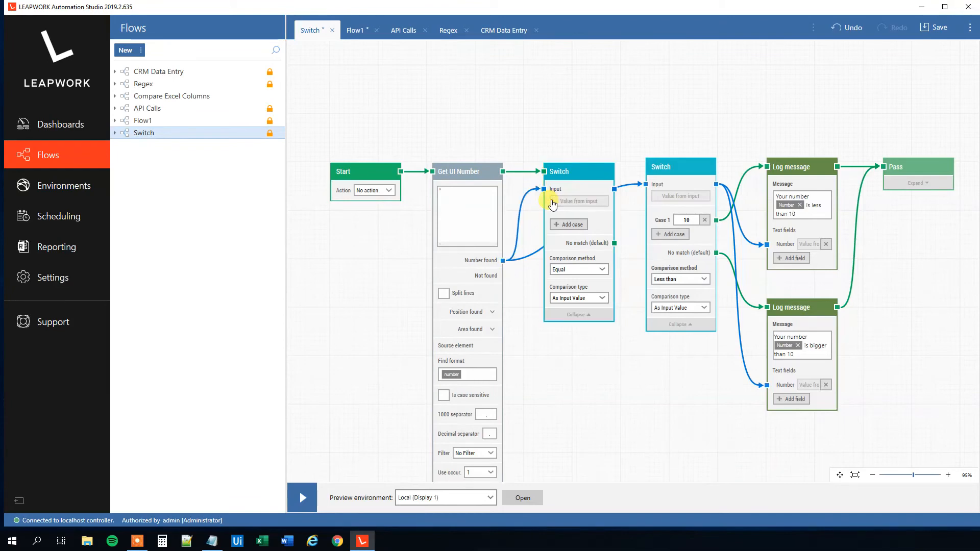
Add a case with value 10 to the new Switch and connect its No match output to the original Switch
{"action": "left_click", "coordinate": [573, 225]}
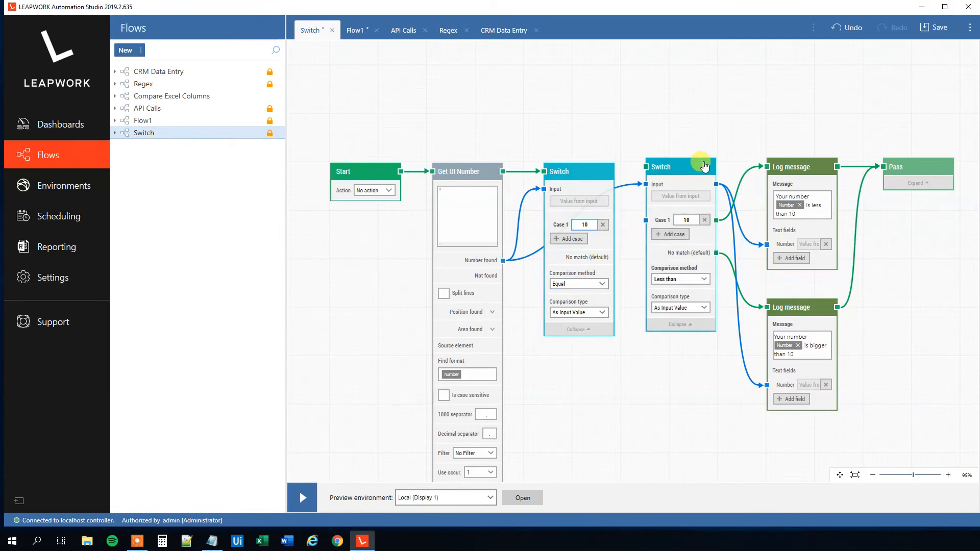
{"action": "left_click_drag", "start_coordinate": [616, 260], "coordinate": [652, 177]}
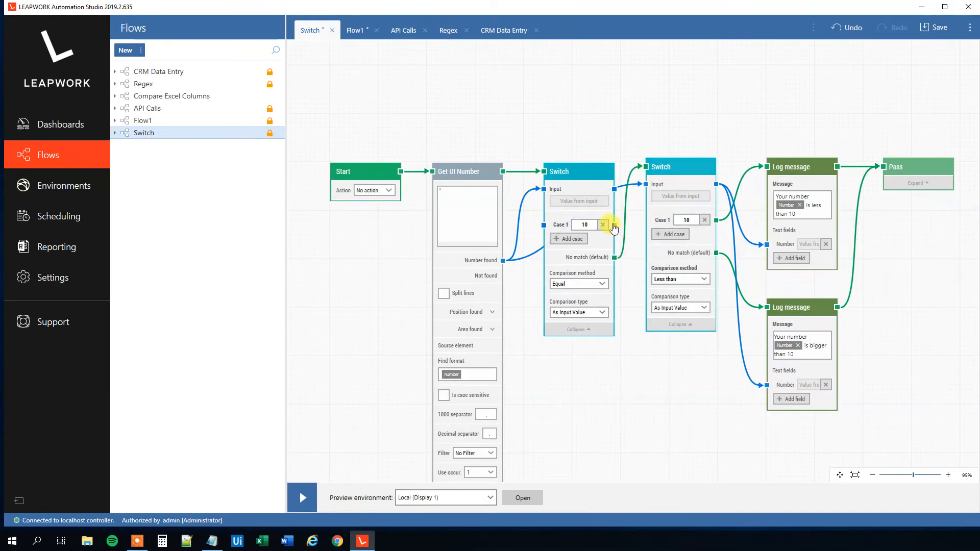
Add a Log message block connected to the new Switch's Case 1 output and expand it
{"action": "left_click_drag", "start_coordinate": [615, 225], "coordinate": [678, 420]}
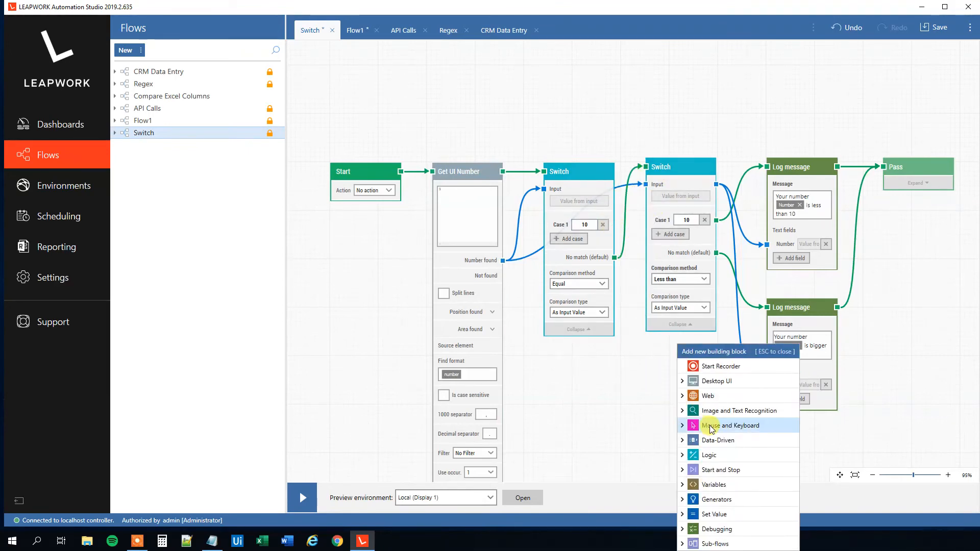
{"action": "type", "text": "log"}
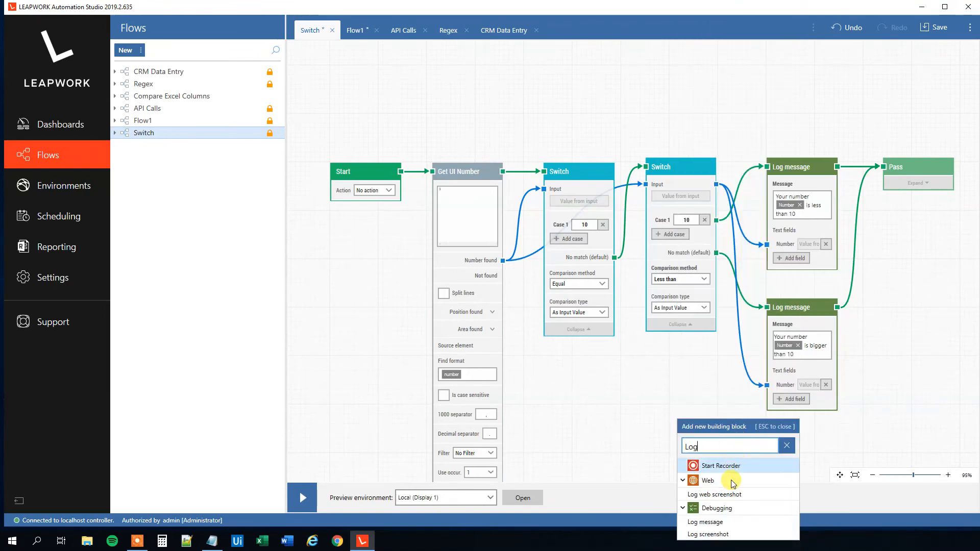
{"action": "left_click", "coordinate": [720, 520]}
{"action": "left_click", "coordinate": [714, 474]}
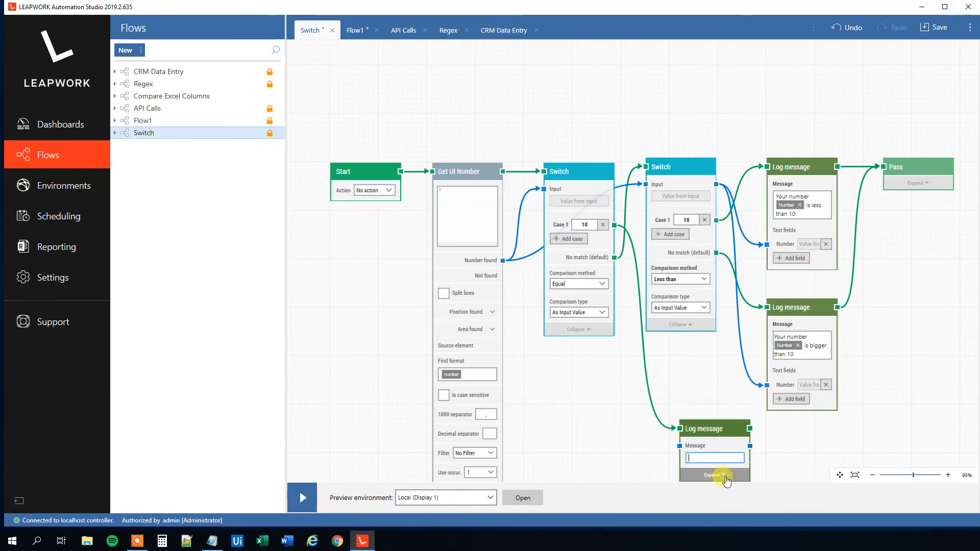
{"action": "scroll", "coordinate": [720, 475], "scroll_direction": "down", "scroll_amount": 1}
{"action": "scroll", "coordinate": [719, 475], "scroll_direction": "up", "scroll_amount": 1}
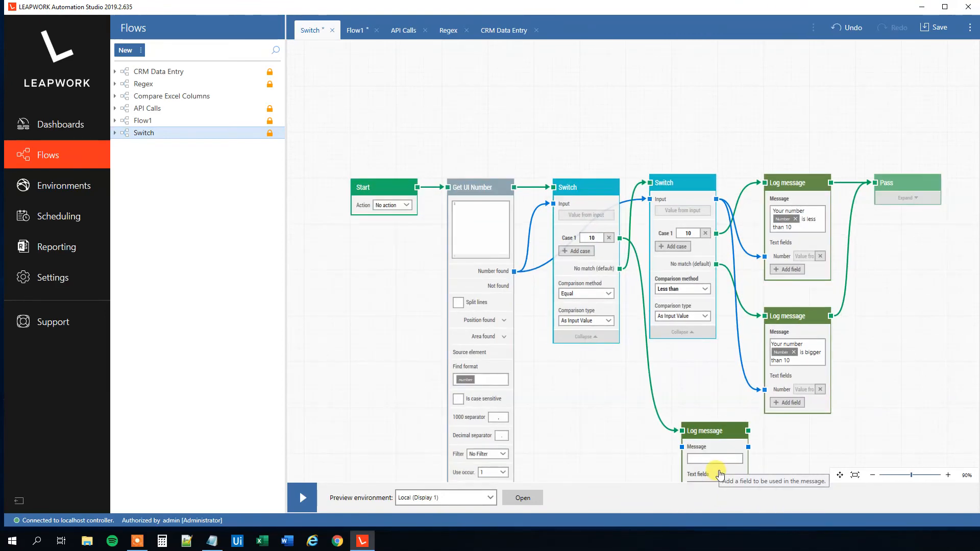
Add a text field named Number to the new Log message and connect Get UI Number's Number found value to it
{"action": "left_click", "coordinate": [840, 476]}
{"action": "left_click_drag", "start_coordinate": [845, 437], "coordinate": [830, 327]}
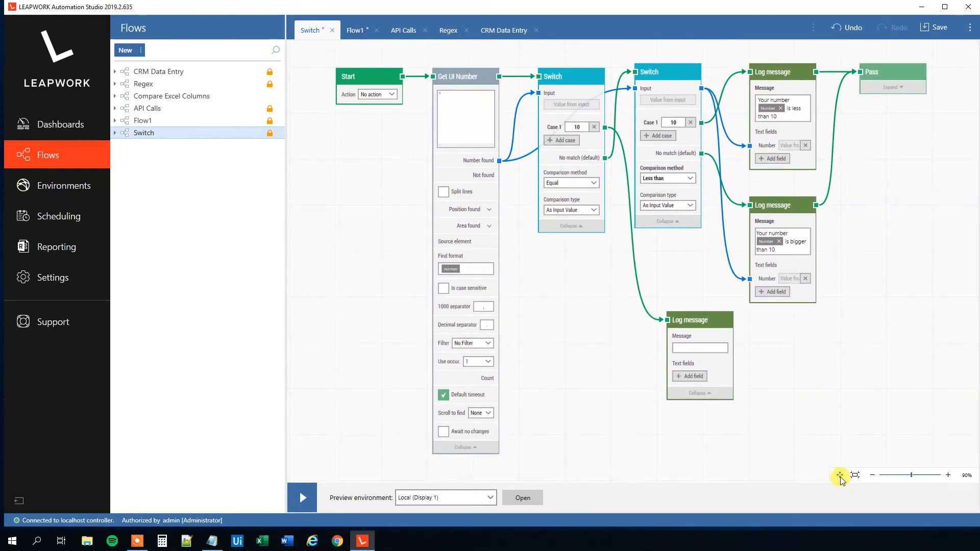
{"action": "left_click", "coordinate": [699, 378]}
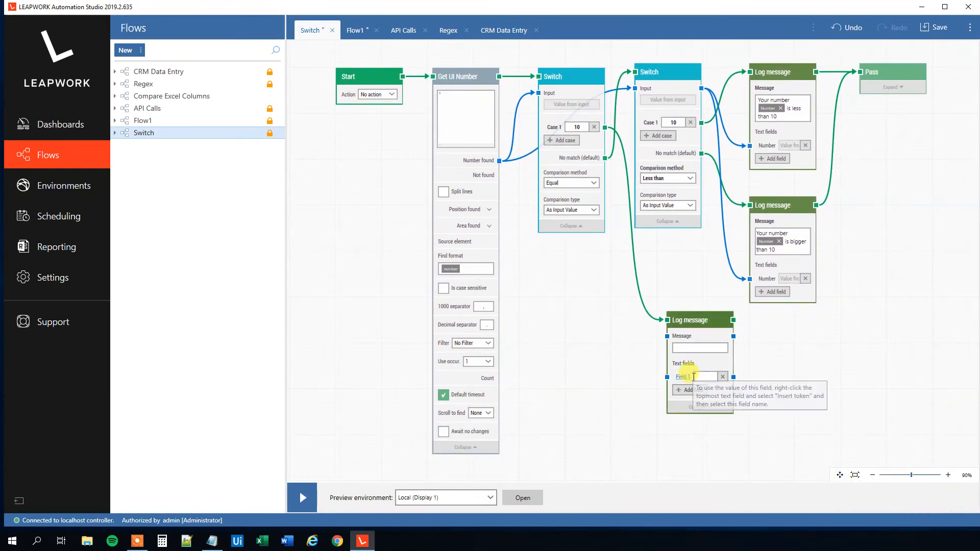
{"action": "type", "text": "Number"}
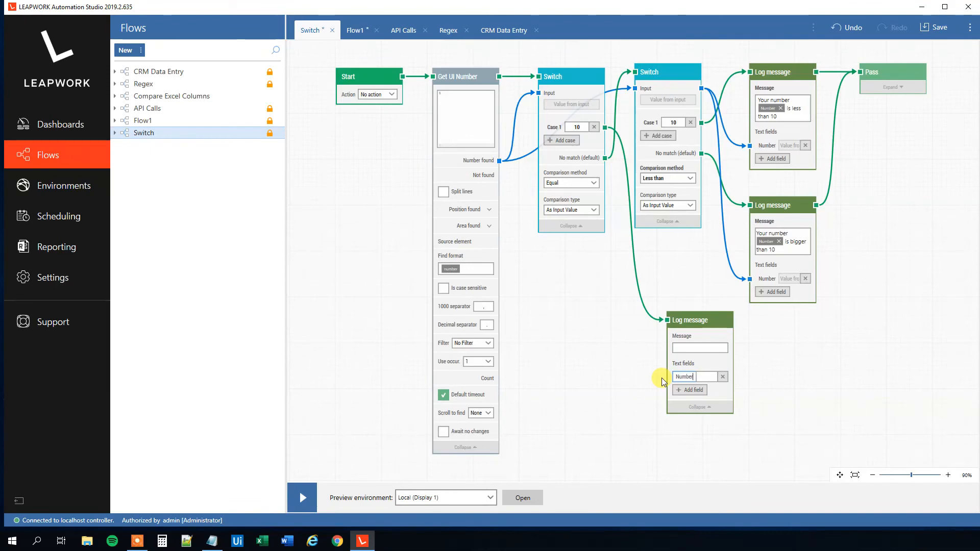
{"action": "key", "text": "Tab"}
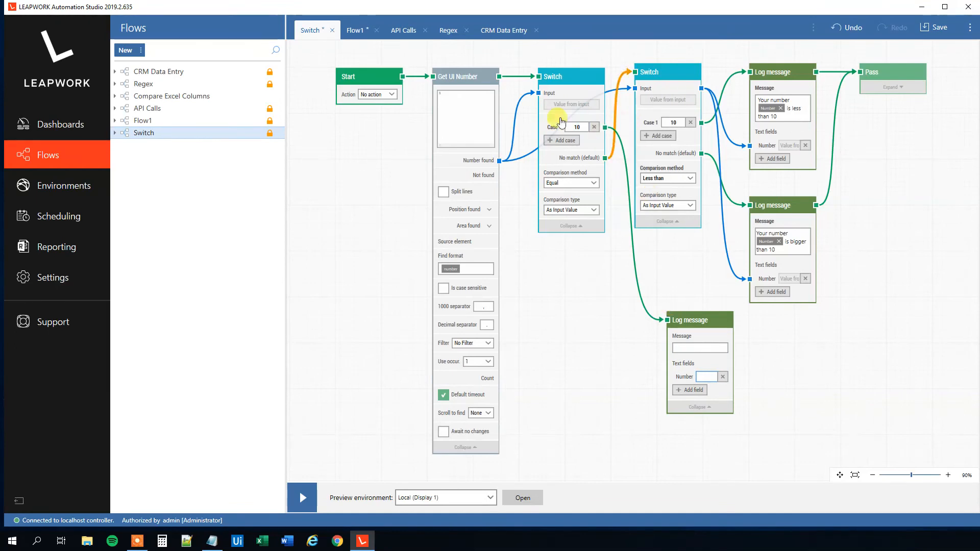
{"action": "left_click_drag", "start_coordinate": [500, 161], "coordinate": [667, 376]}
Set the new Log message to "Your number [Number] is equal to 10" and connect its output to the Pass block
{"action": "left_click", "coordinate": [687, 351]}
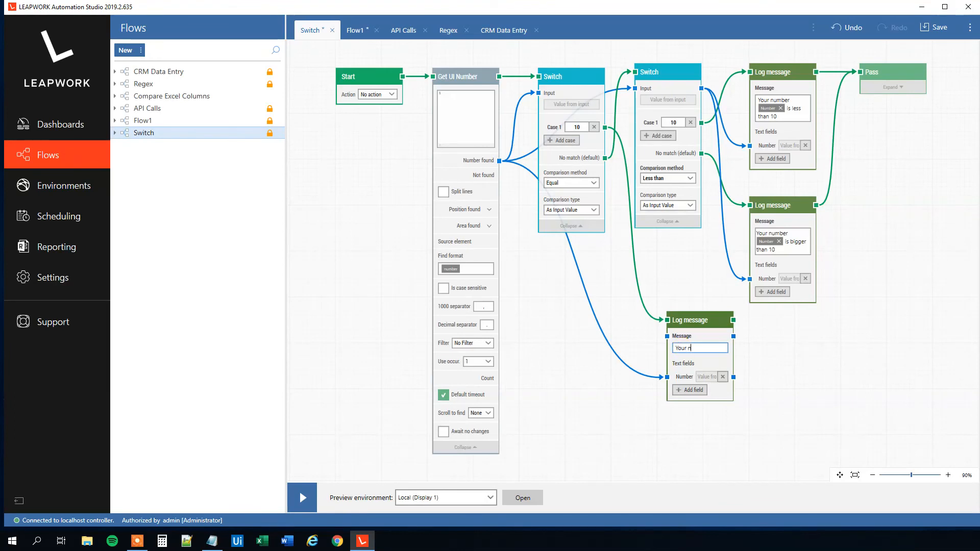
{"action": "type", "text": "Your number"}
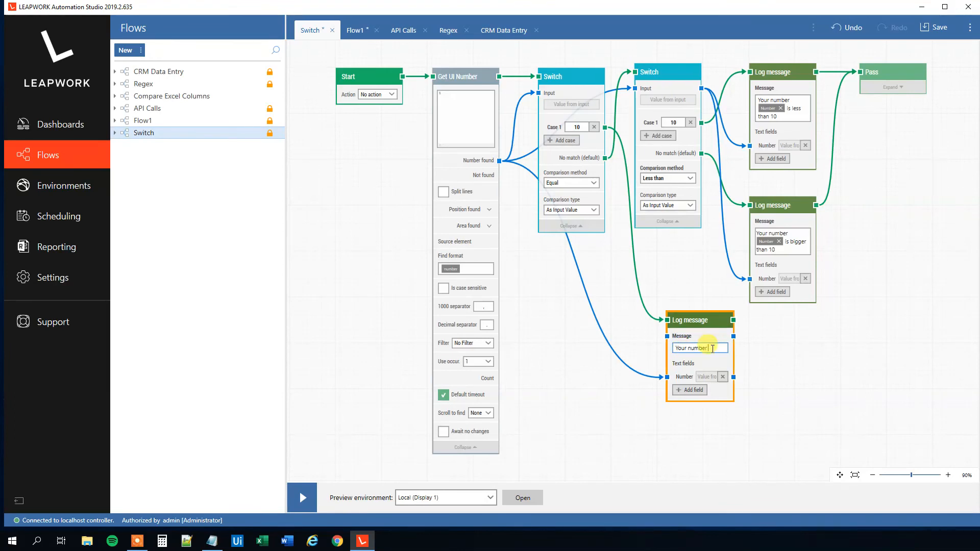
{"action": "right_click", "coordinate": [714, 348]}
{"action": "mouse_move", "coordinate": [745, 361]}
{"action": "left_click", "coordinate": [784, 361]}
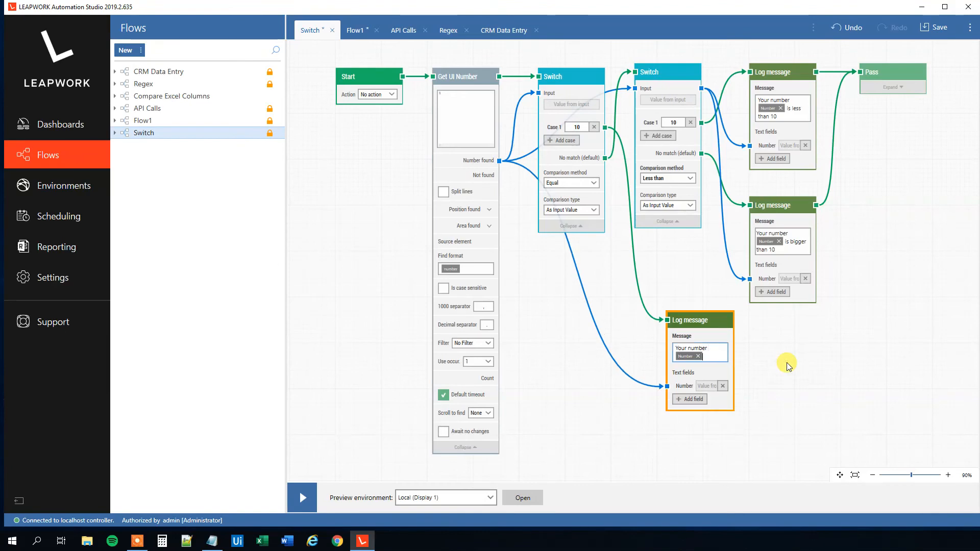
{"action": "type", "text": "is equa"}
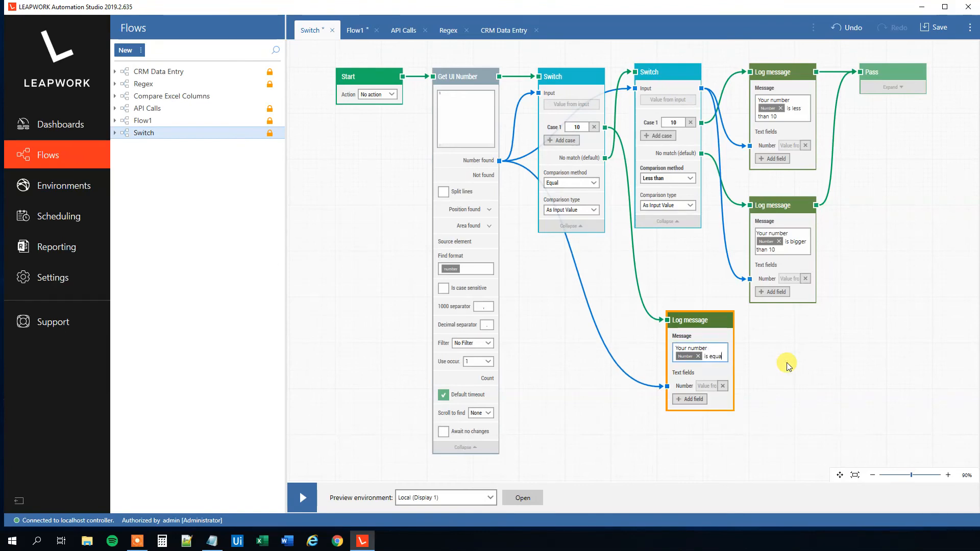
{"action": "type", "text": "l to 10"}
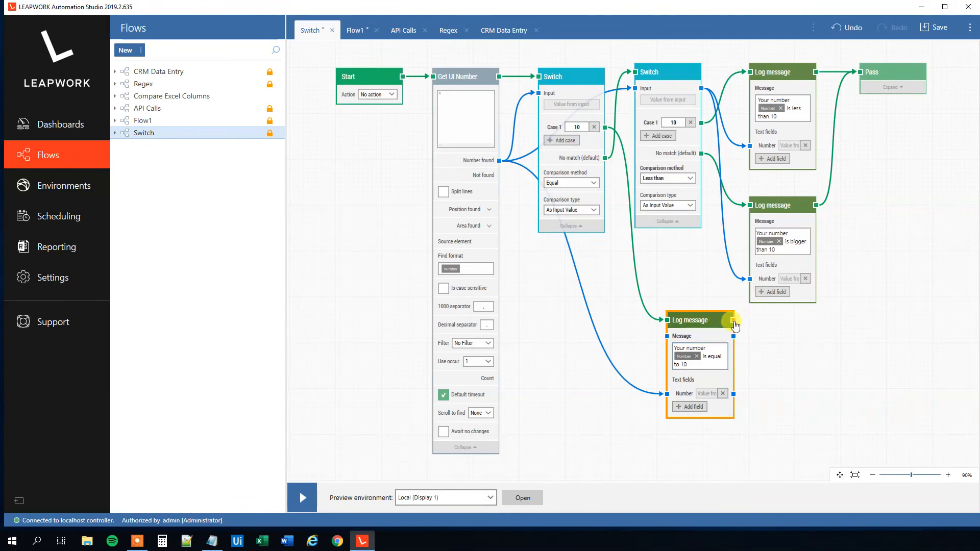
{"action": "left_click_drag", "start_coordinate": [733, 320], "coordinate": [862, 74]}
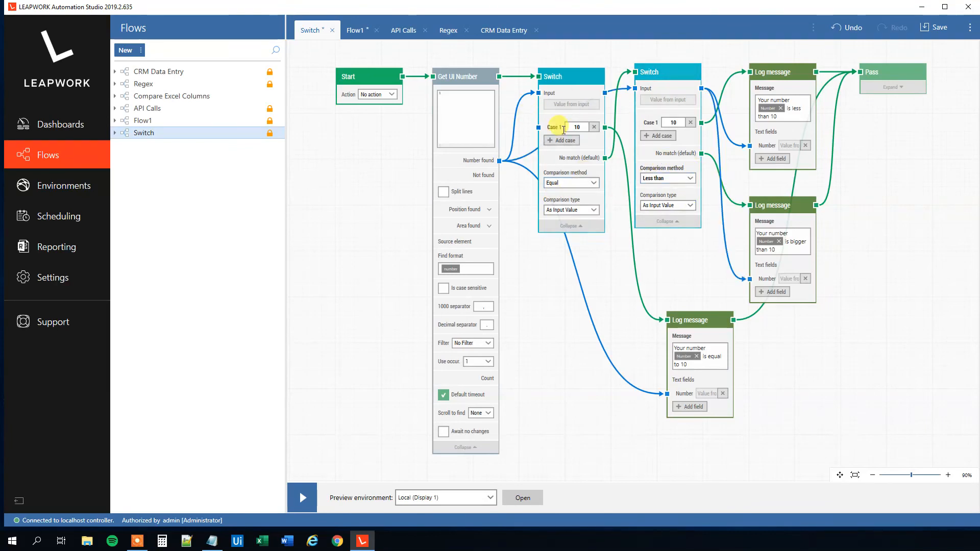
Run a preview of the flow on the local environment and return to editing
{"action": "left_click", "coordinate": [302, 498]}
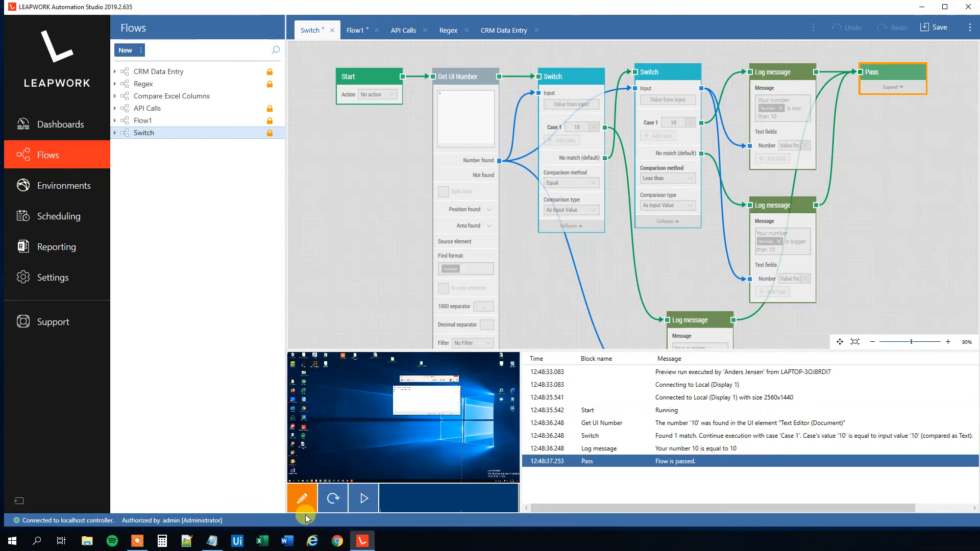
{"action": "left_click", "coordinate": [302, 498]}
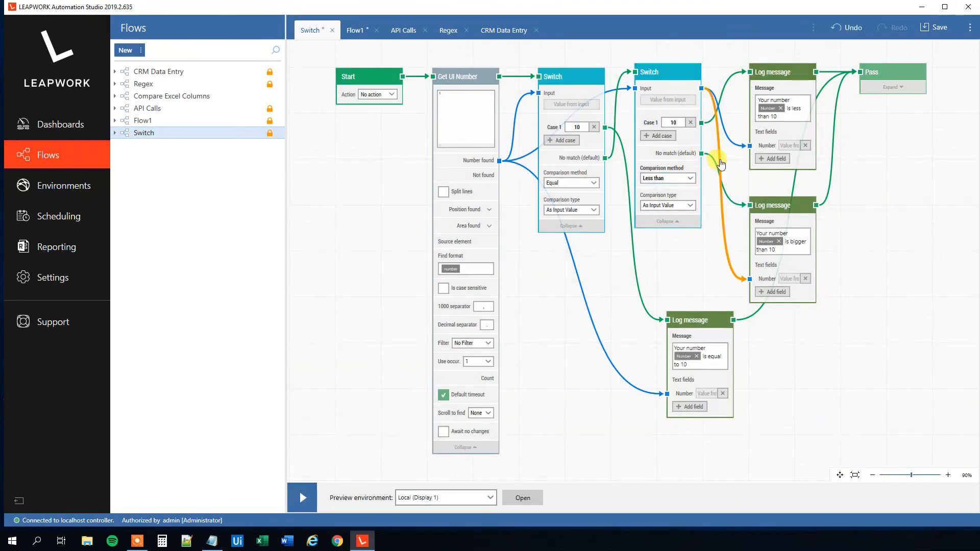